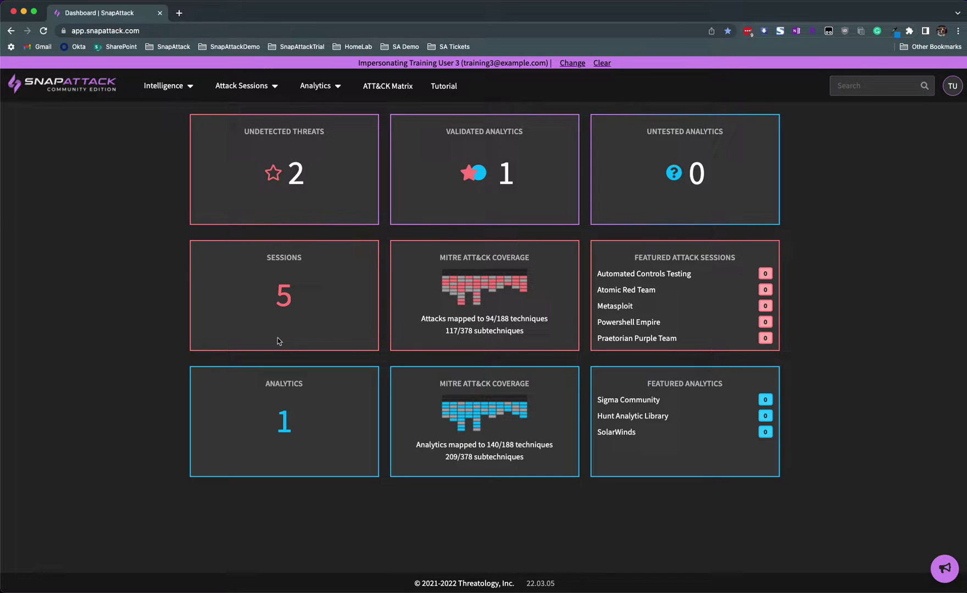
Open the Attack Sessions results from the dashboard and scroll through the 5 published sessions
{"action": "left_click", "coordinate": [284, 295]}
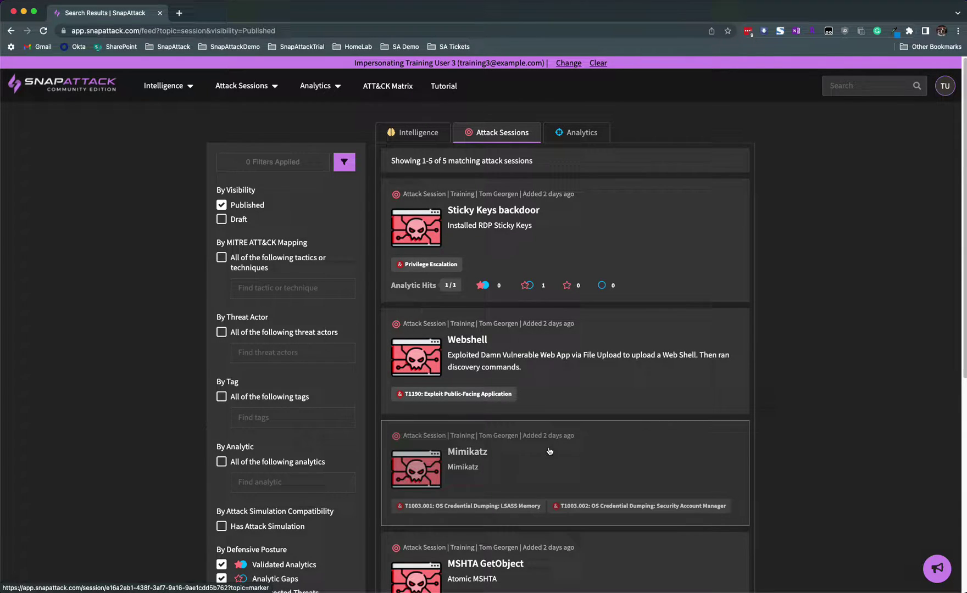
{"action": "scroll", "coordinate": [550, 451], "scroll_direction": "down", "scroll_amount": 5}
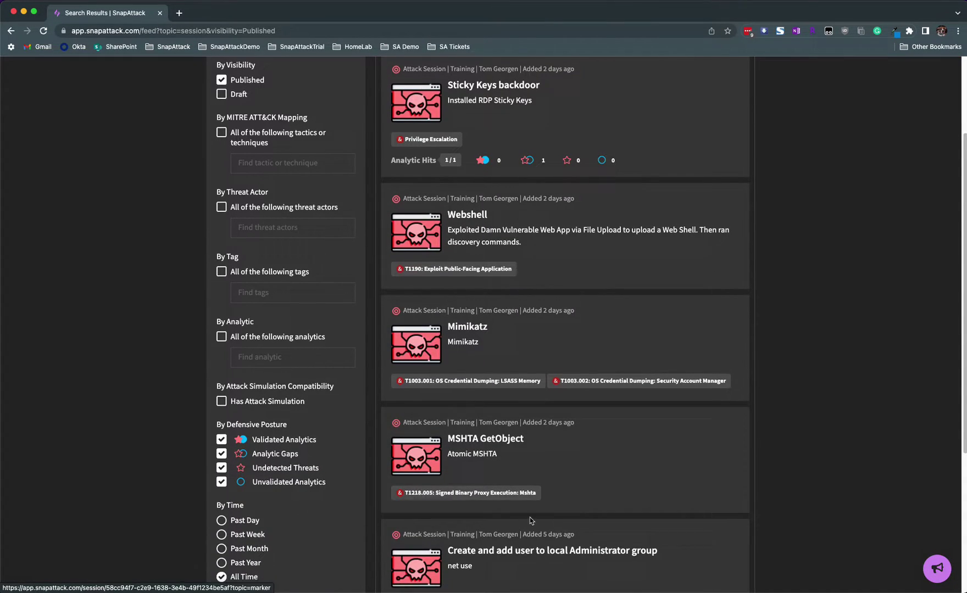
{"action": "left_click", "coordinate": [568, 423]}
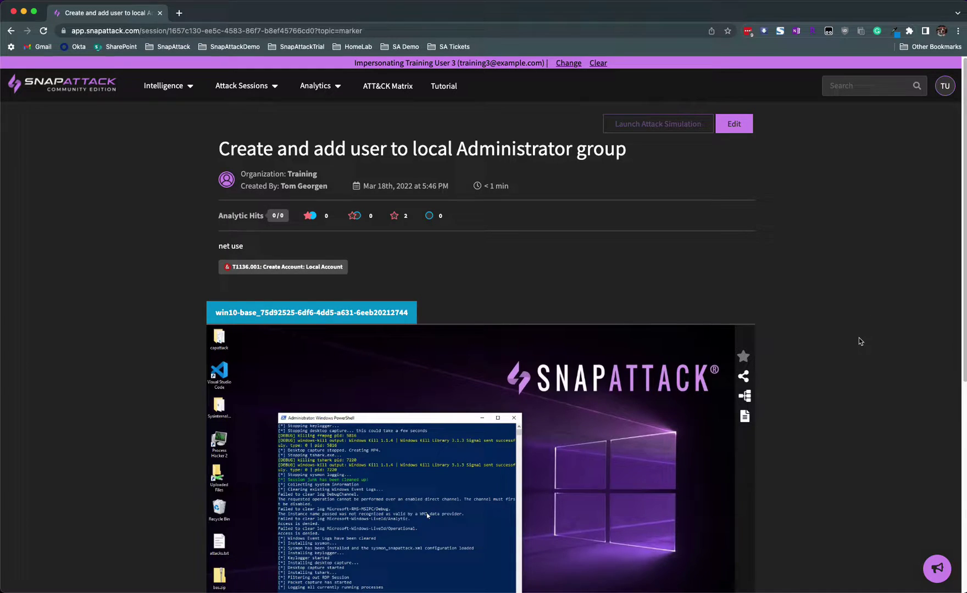
{"action": "scroll", "coordinate": [860, 341], "scroll_direction": "down", "scroll_amount": 5}
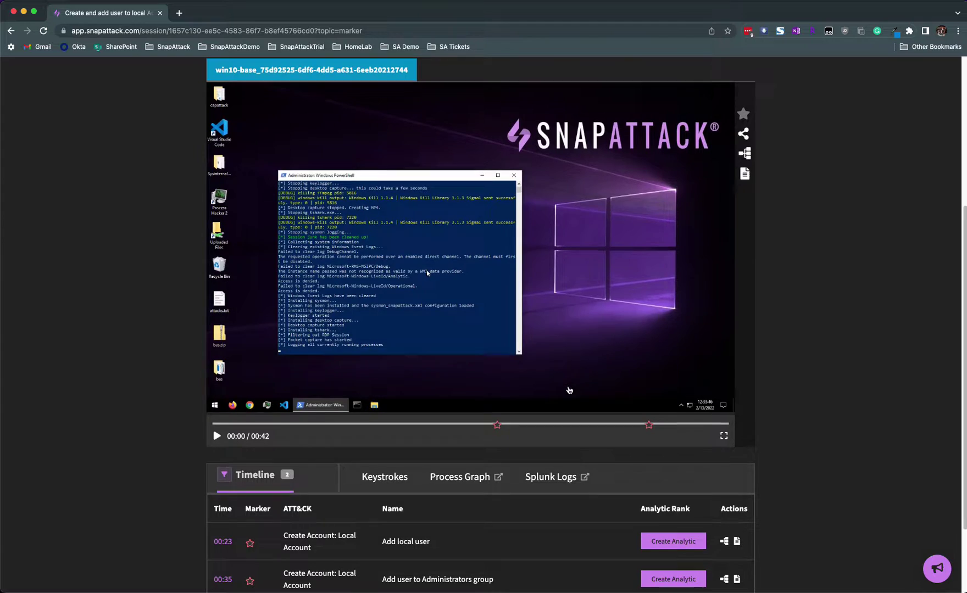
{"action": "scroll", "coordinate": [583, 385], "scroll_direction": "down", "scroll_amount": 1}
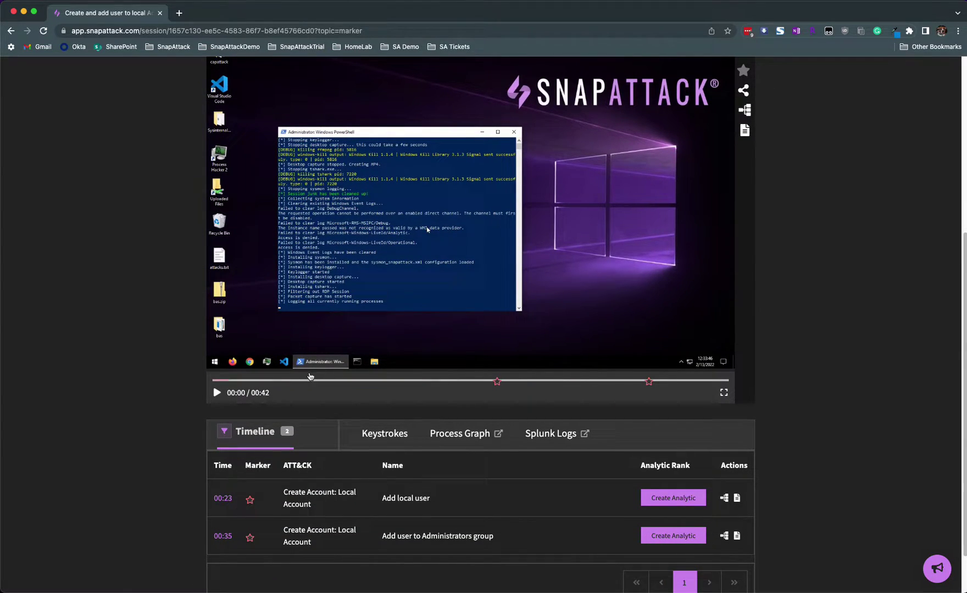
{"action": "left_click", "coordinate": [226, 432]}
{"action": "left_click", "coordinate": [228, 433]}
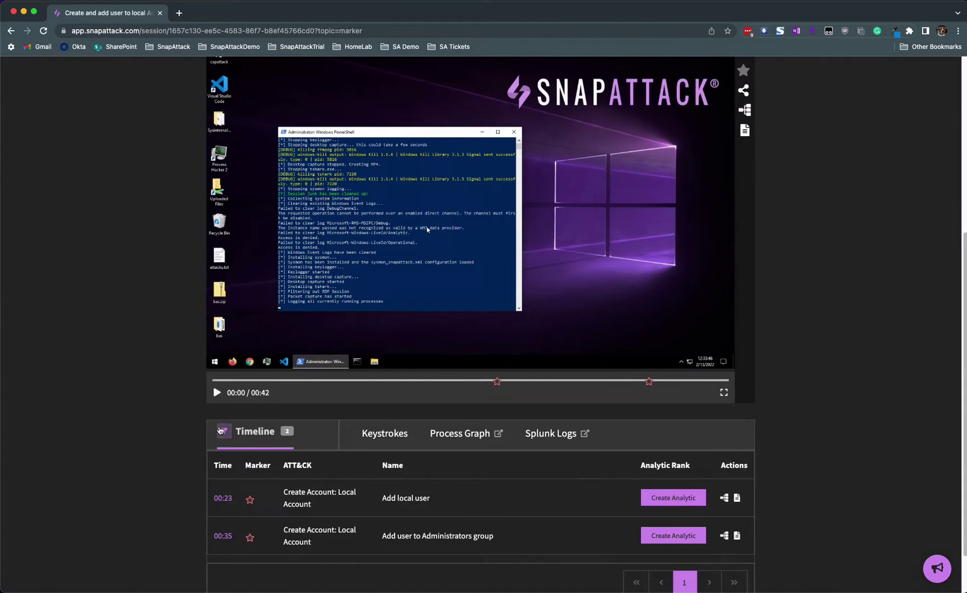
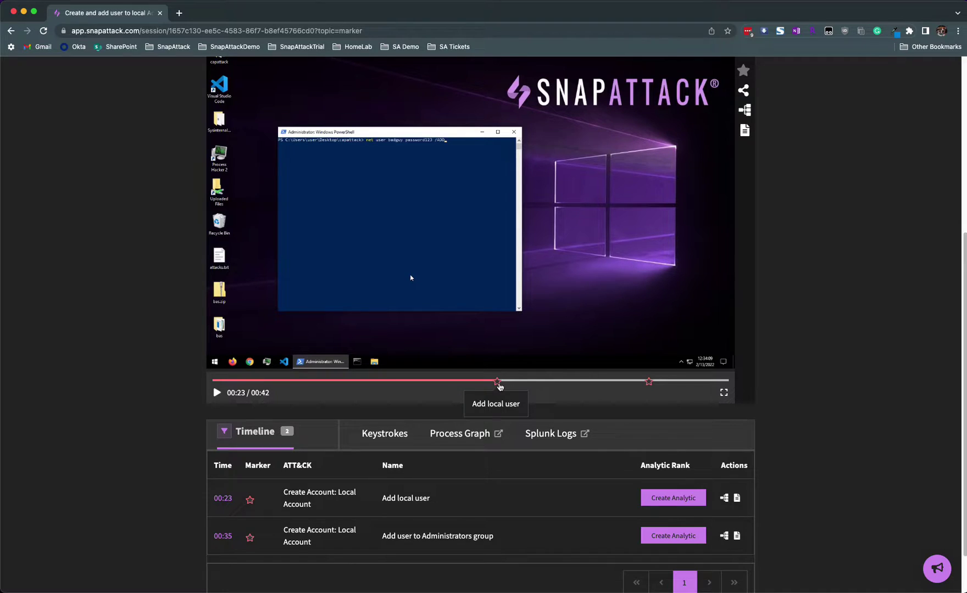
Replay the session at the Add user to Administrators group and Add local user moments
{"action": "left_click", "coordinate": [505, 294]}
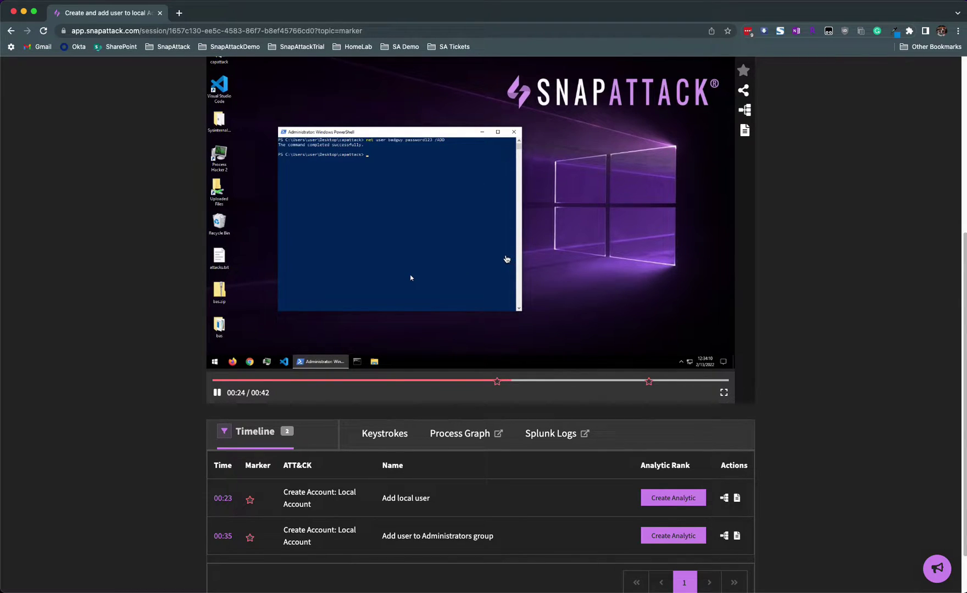
{"action": "left_click", "coordinate": [504, 272]}
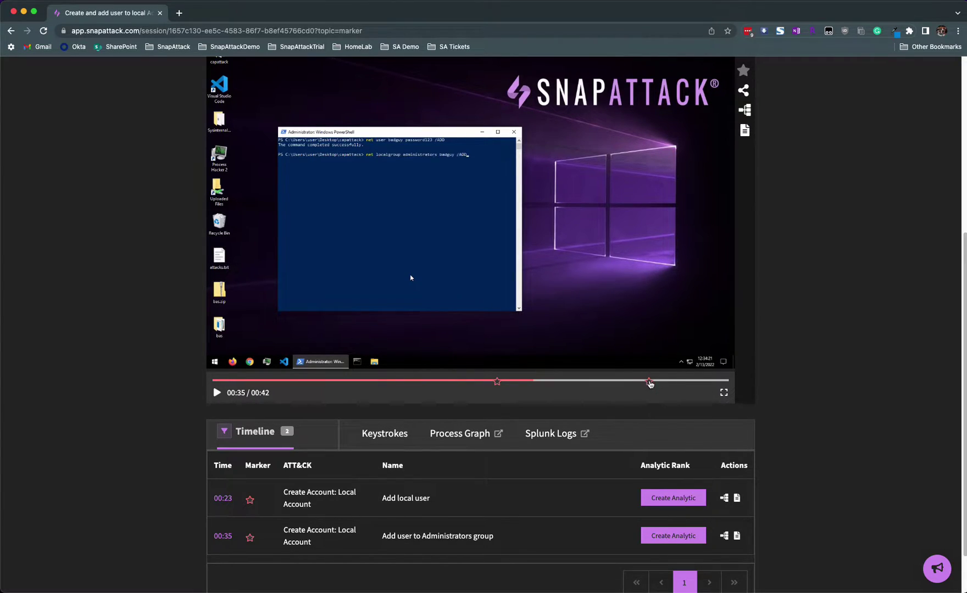
{"action": "left_click", "coordinate": [649, 381]}
{"action": "left_click", "coordinate": [499, 267]}
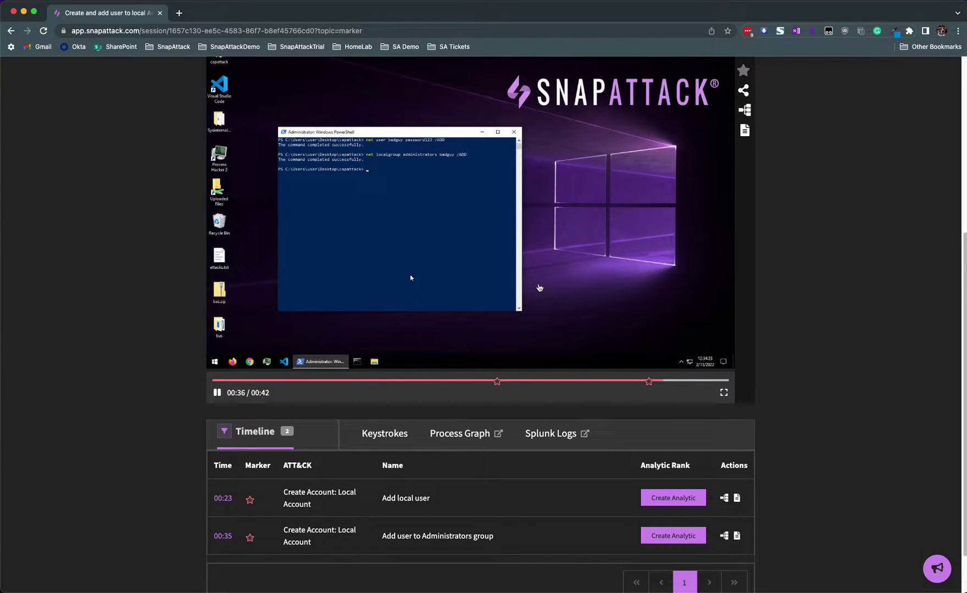
{"action": "left_click", "coordinate": [461, 265]}
{"action": "mouse_move", "coordinate": [646, 381]}
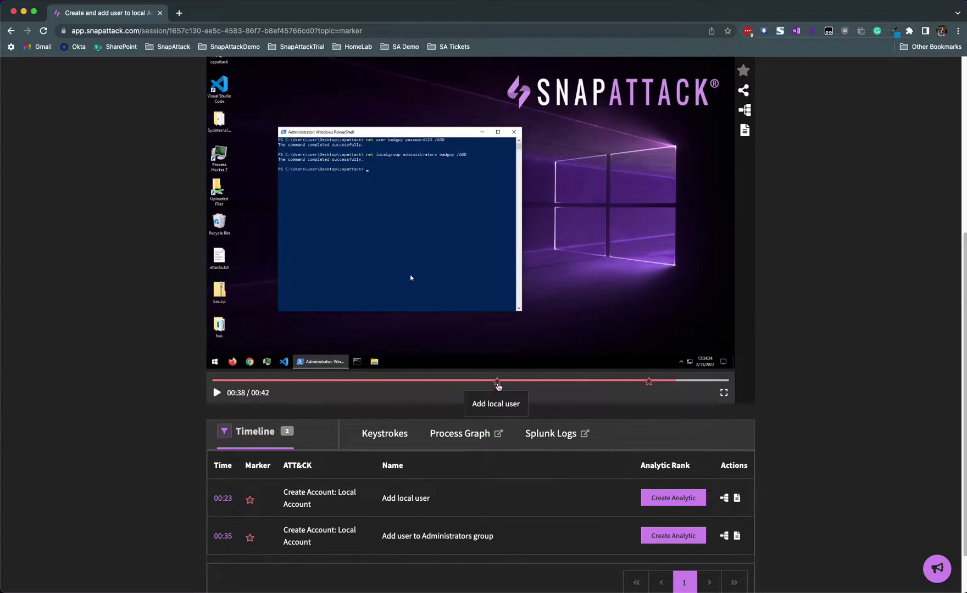
{"action": "left_click", "coordinate": [496, 387]}
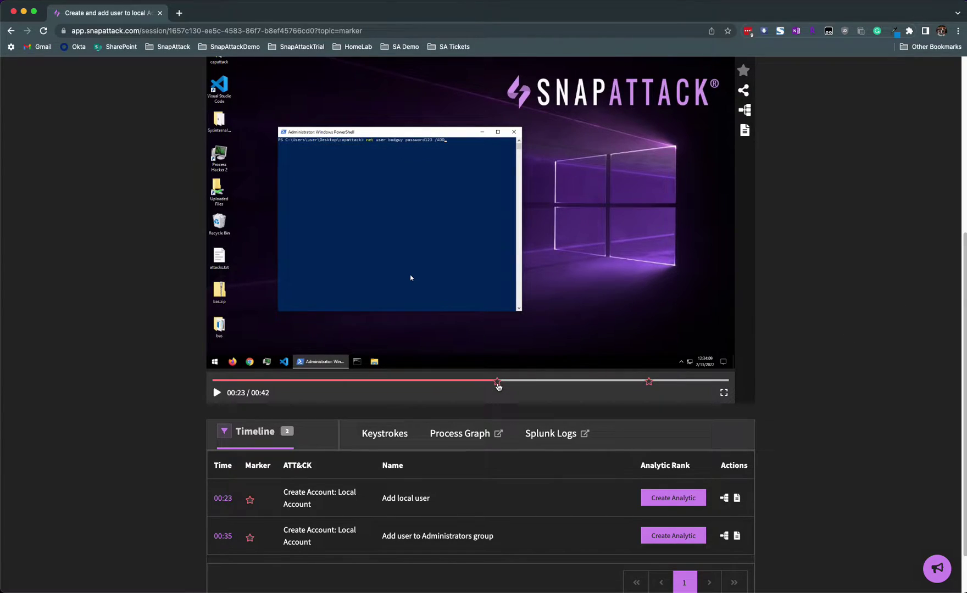
{"action": "mouse_move", "coordinate": [496, 388]}
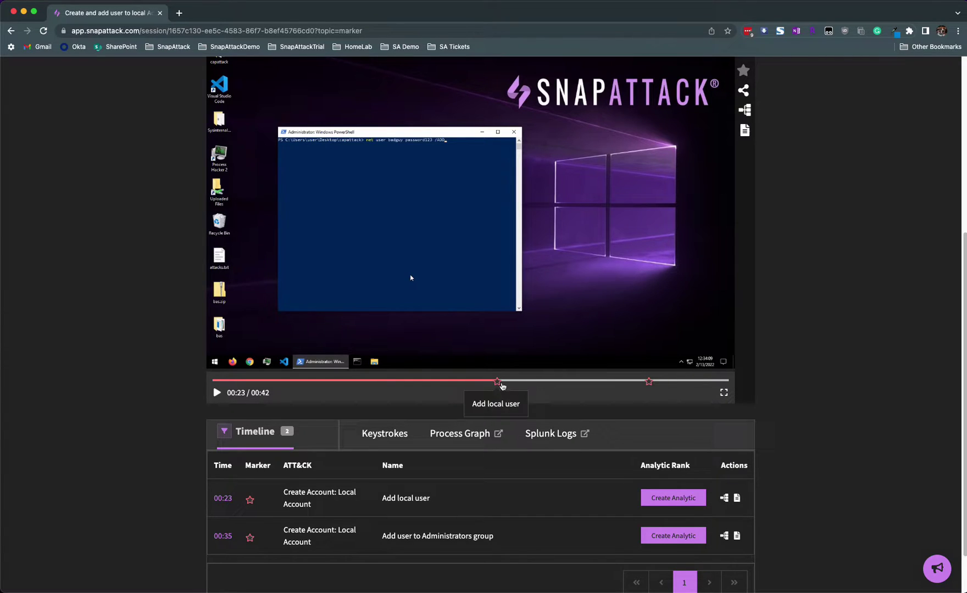
{"action": "scroll", "coordinate": [478, 434], "scroll_direction": "down", "scroll_amount": 2}
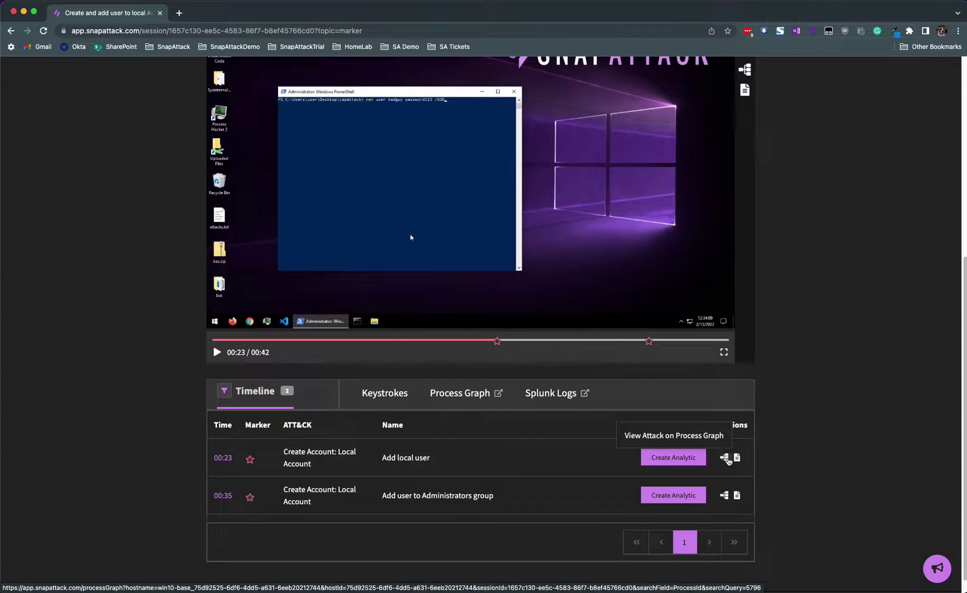
Open the Add local user process graph, expand net.exe to net1.exe, and review net.exe's details
{"action": "left_click", "coordinate": [725, 457]}
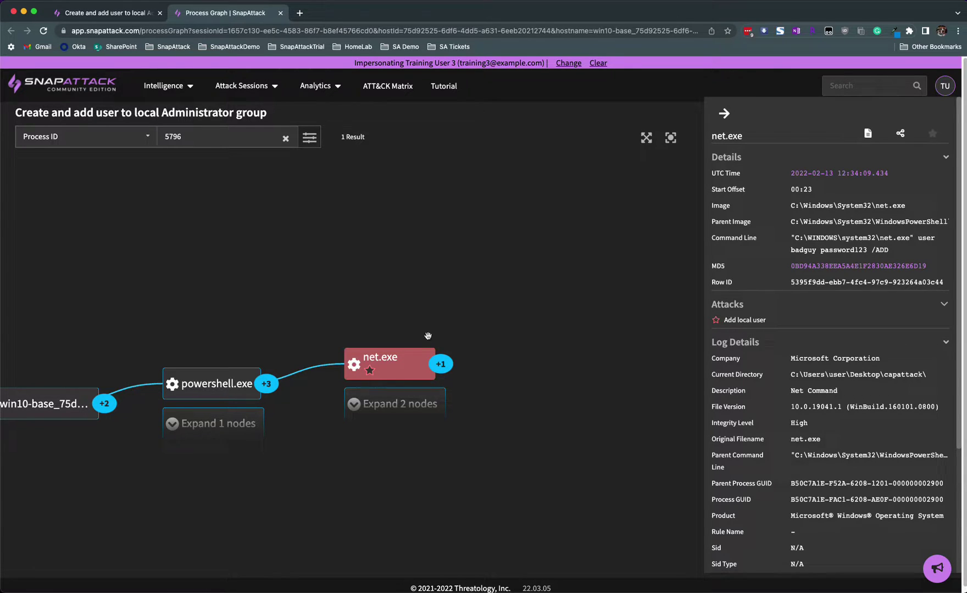
{"action": "left_click", "coordinate": [439, 365]}
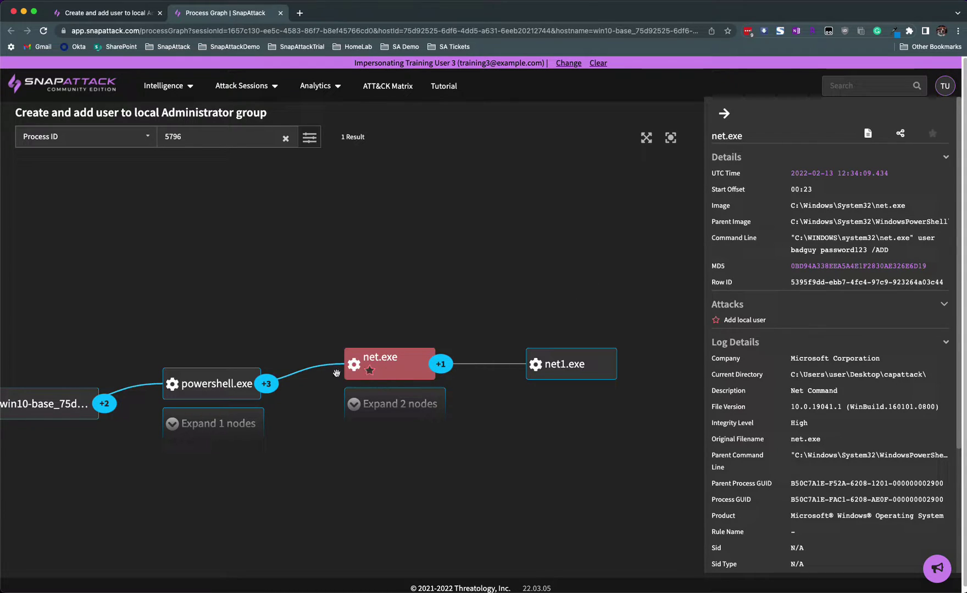
{"action": "left_click", "coordinate": [206, 394]}
{"action": "left_click", "coordinate": [364, 372]}
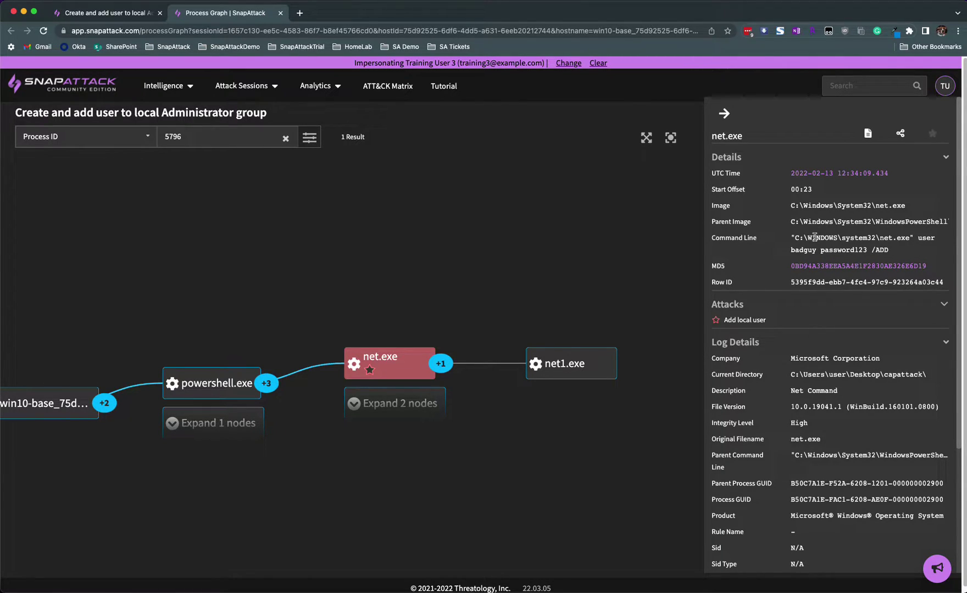
{"action": "scroll", "coordinate": [827, 313], "scroll_direction": "down", "scroll_amount": 3}
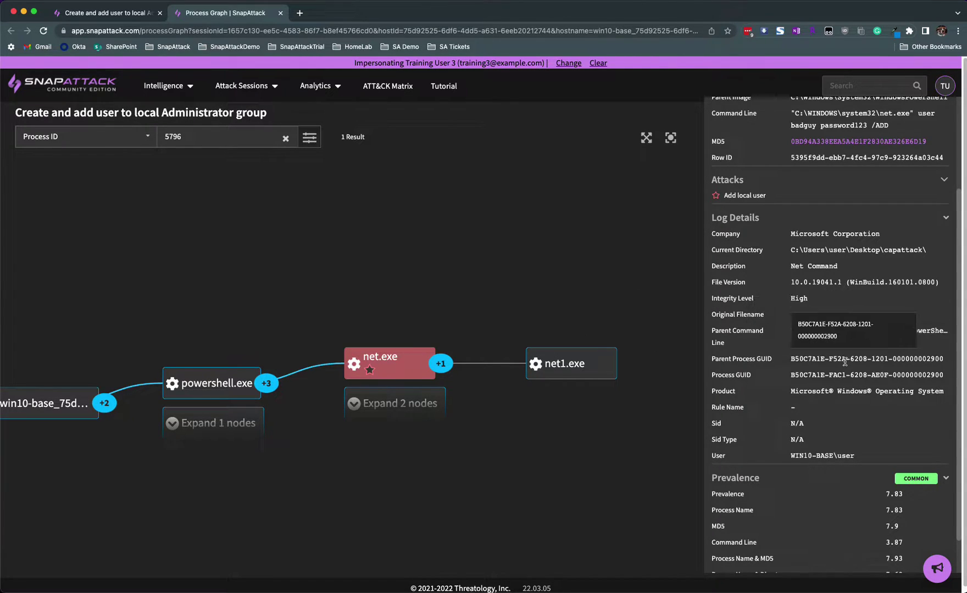
{"action": "scroll", "coordinate": [844, 363], "scroll_direction": "down", "scroll_amount": 3}
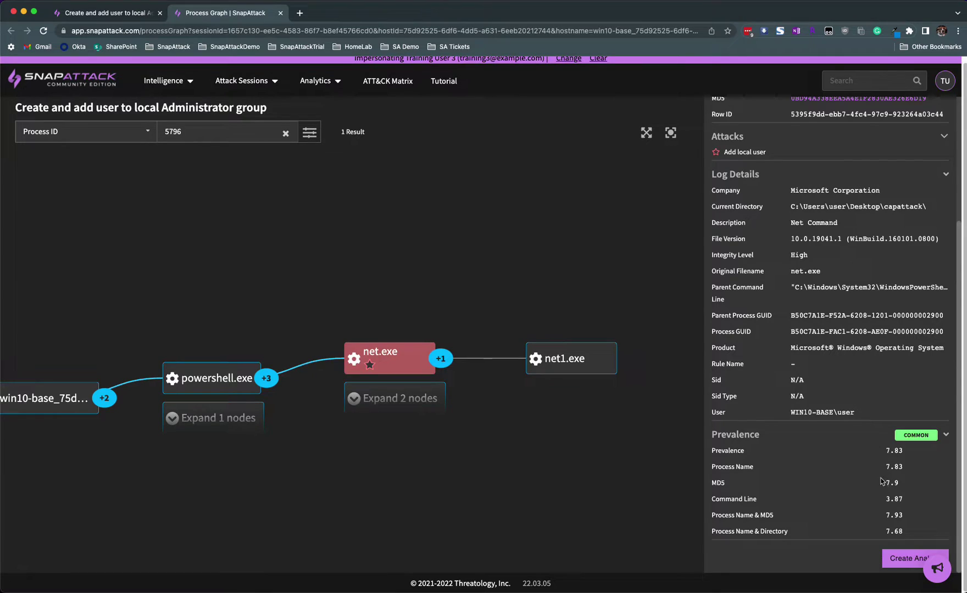
Create an analytic from the net.exe log with a CommandLine rule, keeping Splunk as the language
{"action": "left_click", "coordinate": [899, 560]}
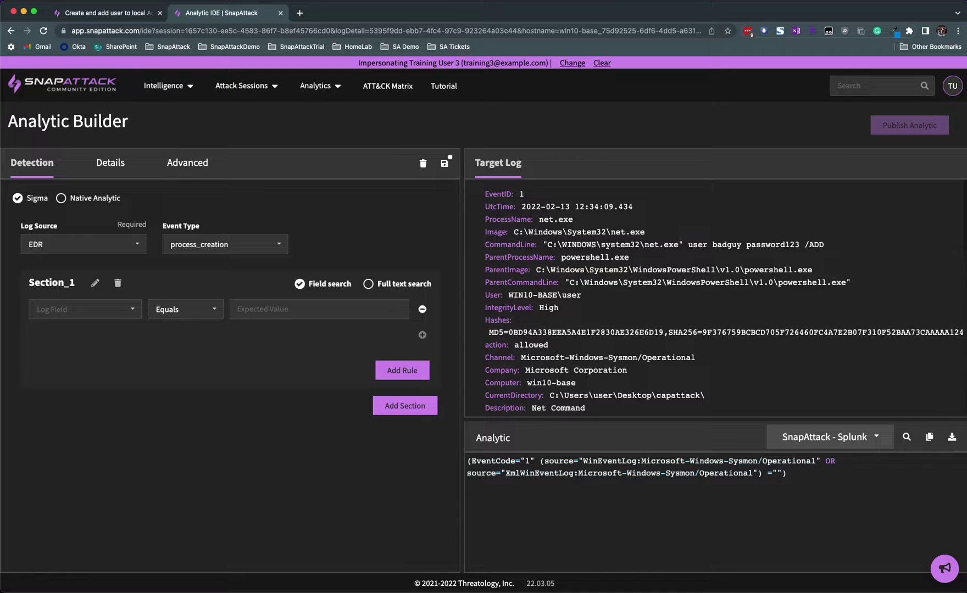
{"action": "left_click", "coordinate": [516, 244]}
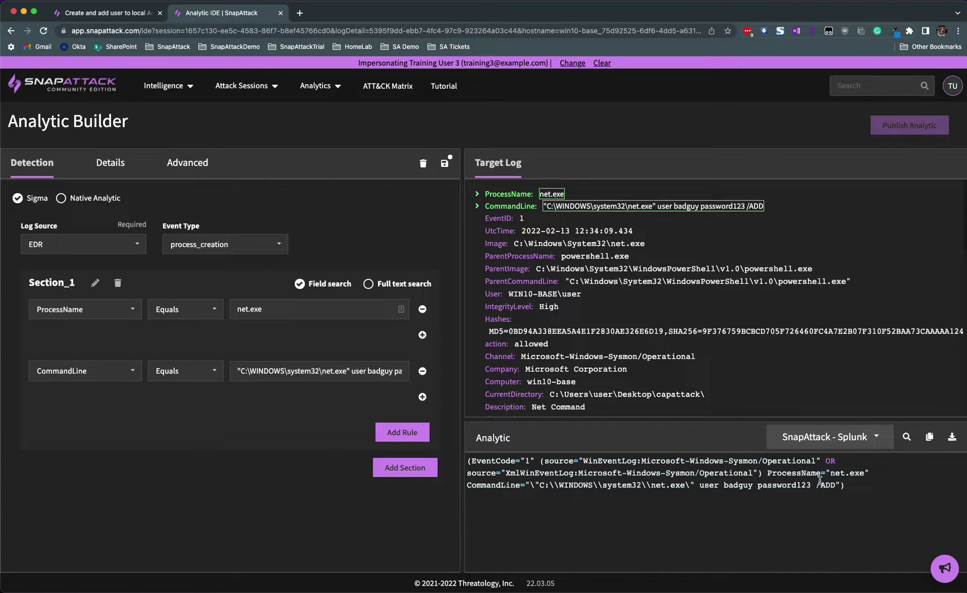
{"action": "left_click", "coordinate": [875, 443]}
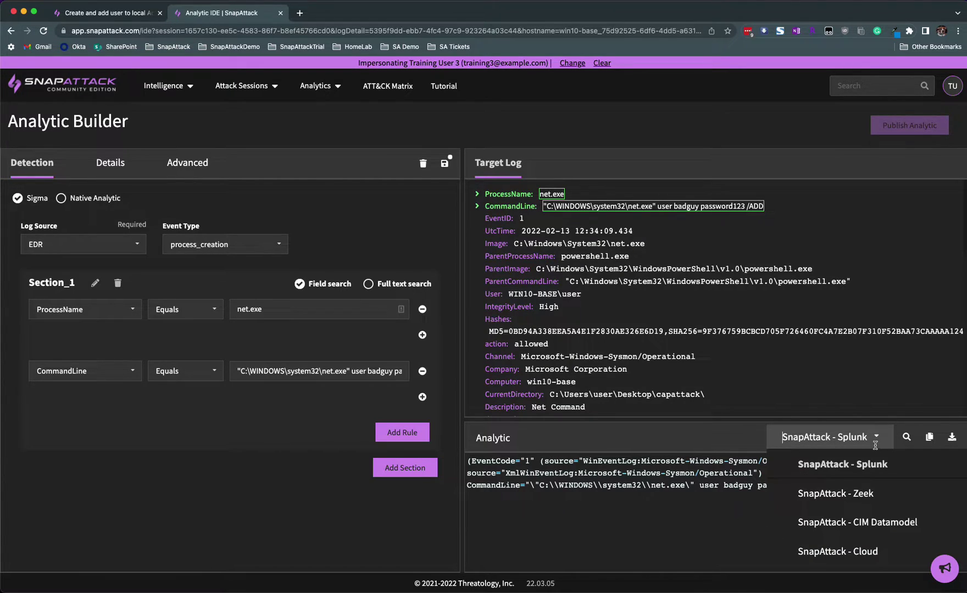
{"action": "scroll", "coordinate": [875, 442], "scroll_direction": "down", "scroll_amount": 10}
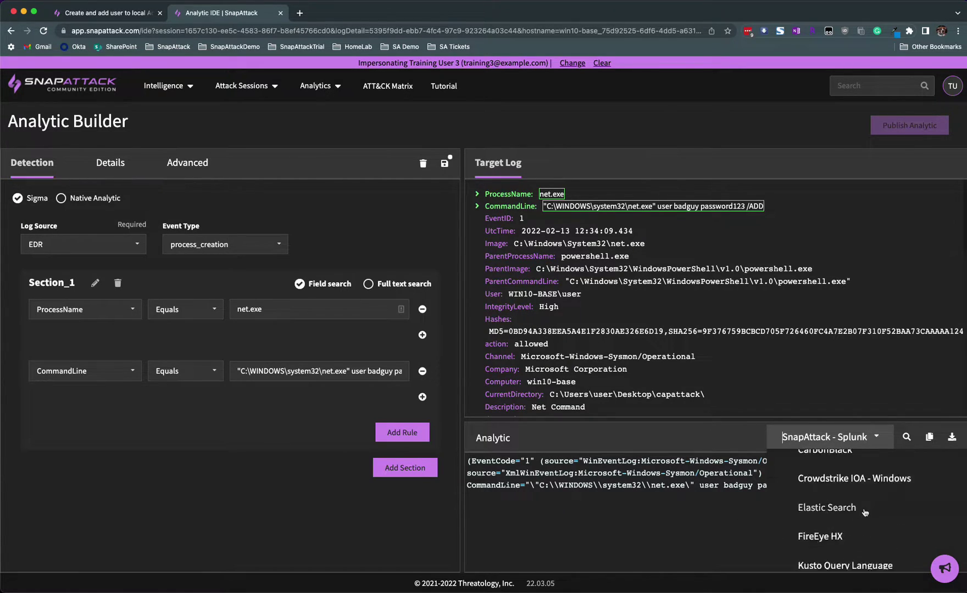
{"action": "left_click", "coordinate": [875, 437]}
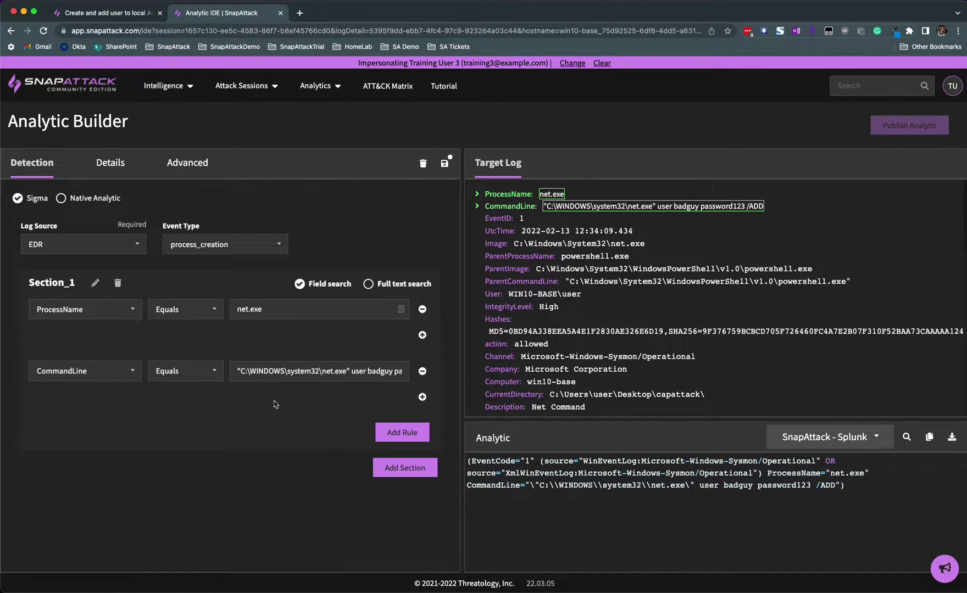
Set the CommandLine rule to Contains and trim its value down to 'user'
{"action": "left_click", "coordinate": [202, 368]}
{"action": "left_click", "coordinate": [195, 452]}
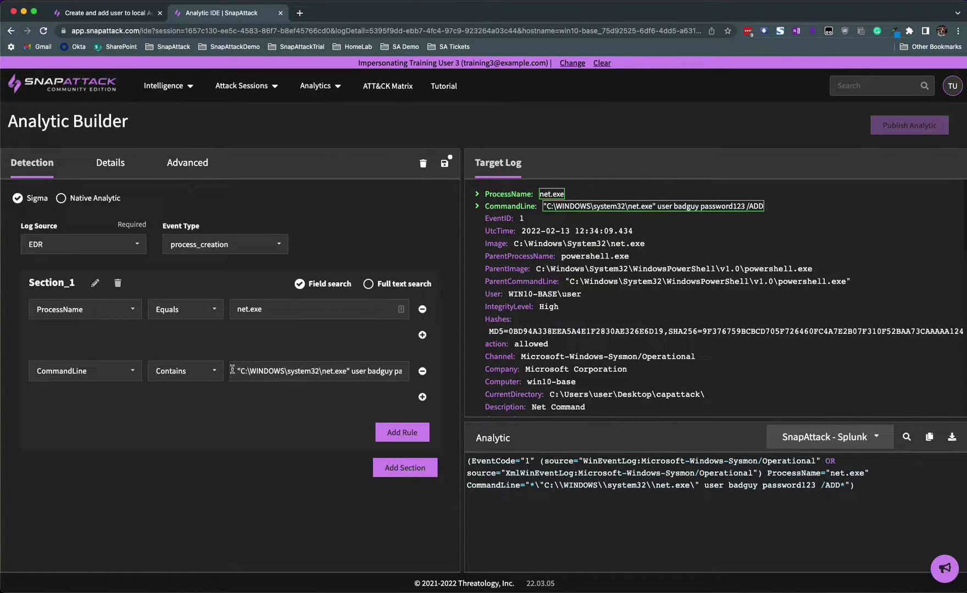
{"action": "left_click", "coordinate": [233, 370]}
{"action": "left_click_drag", "start_coordinate": [337, 370], "coordinate": [352, 371]}
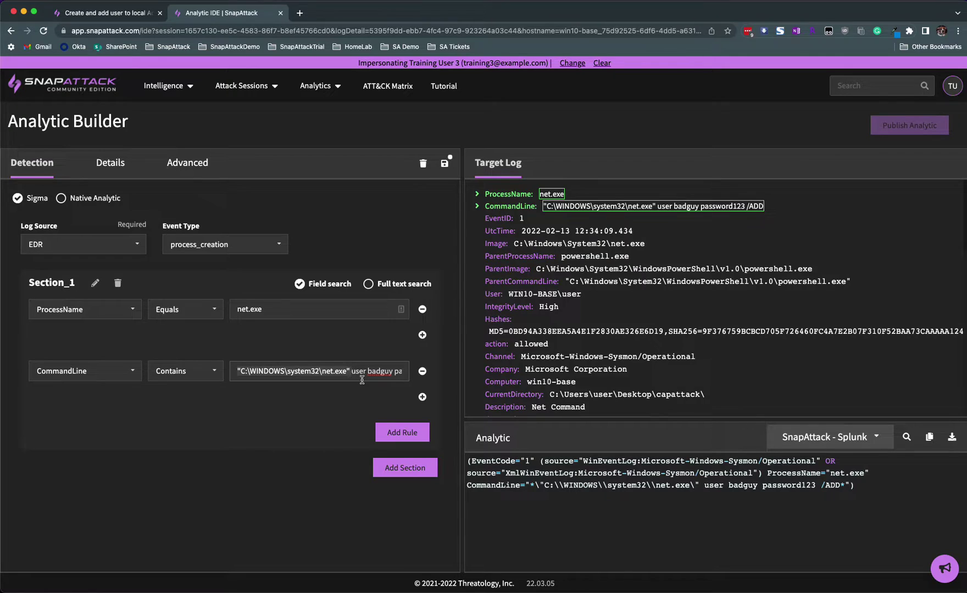
{"action": "key", "text": "BackSpace"}
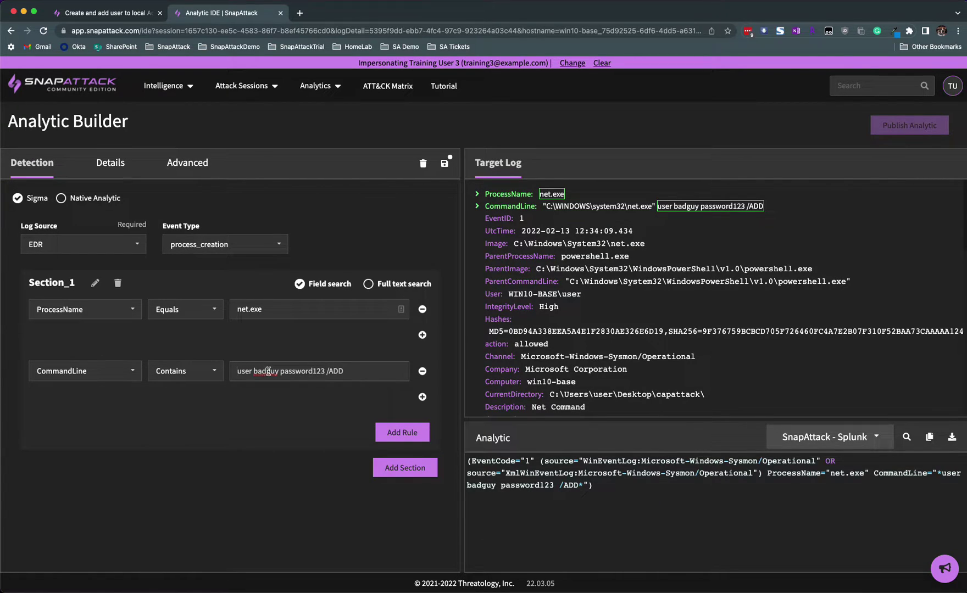
{"action": "left_click_drag", "start_coordinate": [254, 372], "coordinate": [327, 375]}
{"action": "key", "text": "BackSpace"}
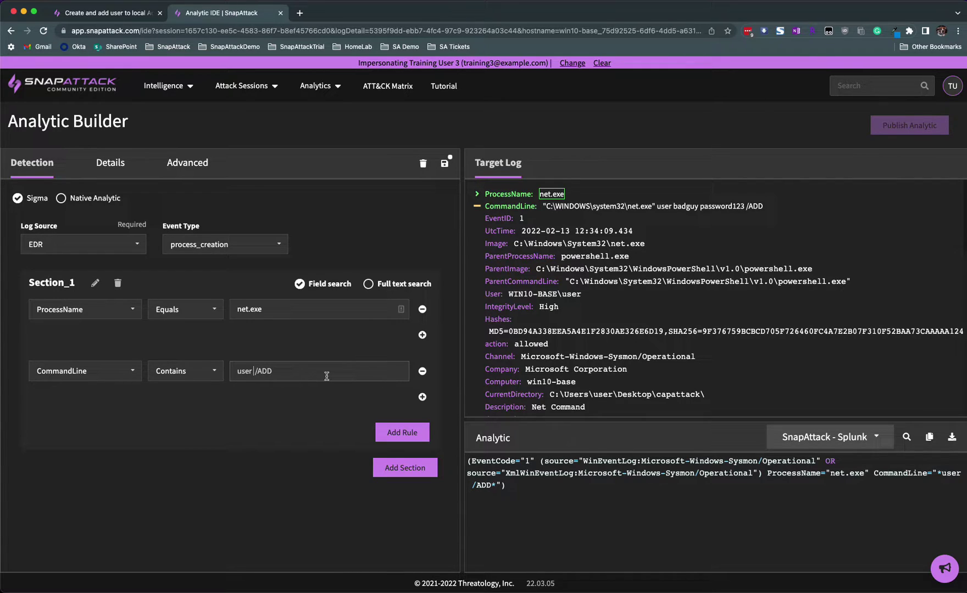
{"action": "type", "text": "*"}
{"action": "key", "text": "BackSpace"}
{"action": "key", "text": "BackSpace"}
{"action": "key", "text": "BackSpace"}
{"action": "key", "text": "BackSpace"}
{"action": "key", "text": "BackSpace"}
{"action": "key", "text": "BackSpace"}
{"action": "key", "text": "BackSpace"}
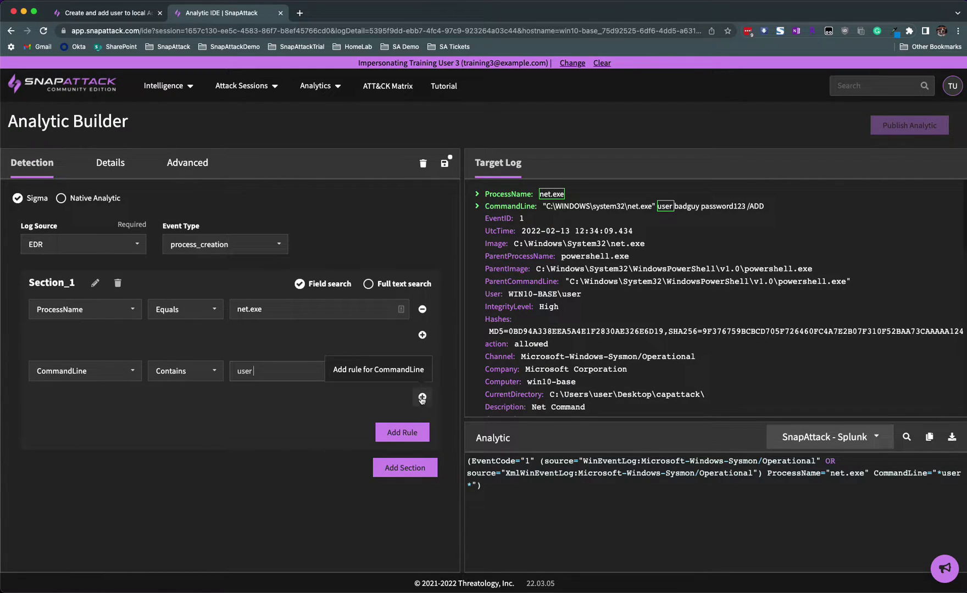
Add '/ADD' as a second CommandLine value
{"action": "left_click", "coordinate": [422, 397]}
{"action": "left_click", "coordinate": [318, 396]}
{"action": "type", "text": "/ADD"}
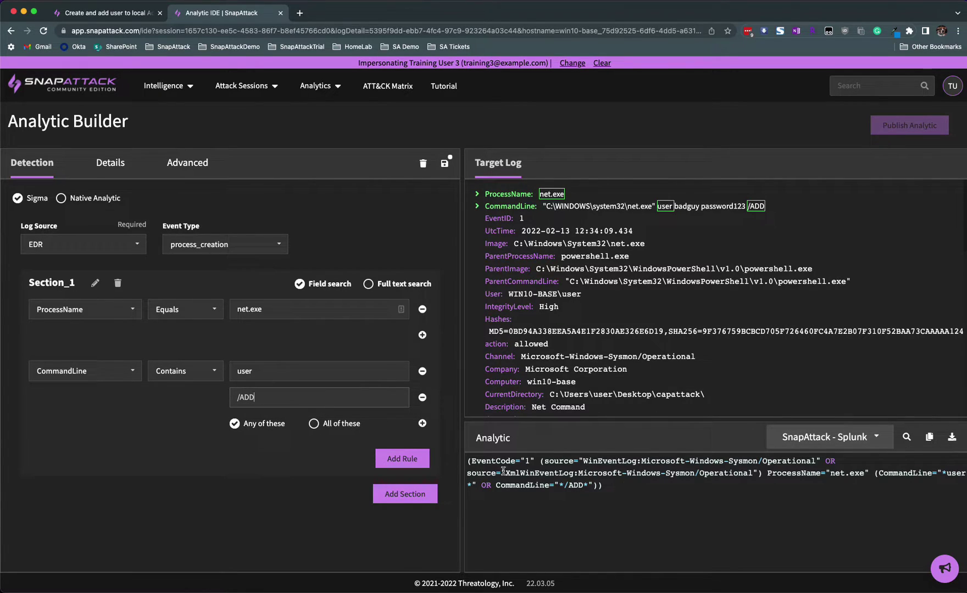
Switch the CommandLine values to 'All of these' so user and /ADD must both match
{"action": "left_click", "coordinate": [478, 485]}
{"action": "left_click", "coordinate": [340, 425]}
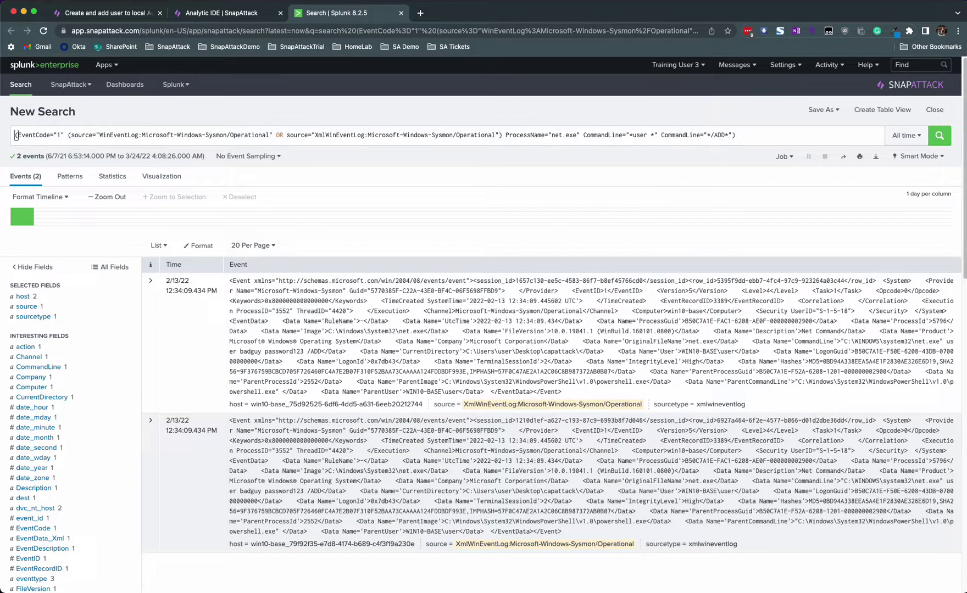
Title the analytic 'Adding local user via Net.exe' on the Details form
{"action": "left_click", "coordinate": [232, 18]}
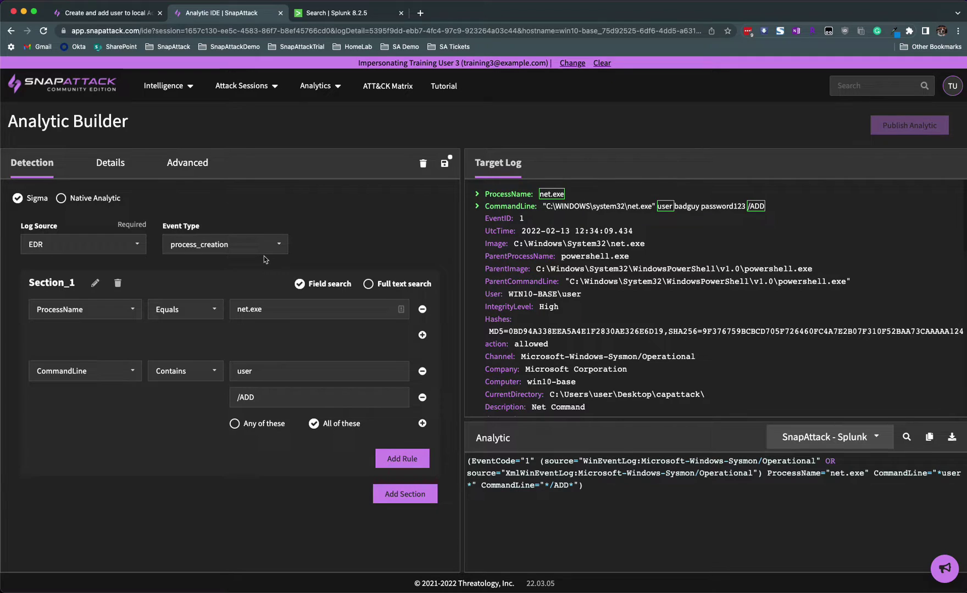
{"action": "left_click", "coordinate": [121, 167]}
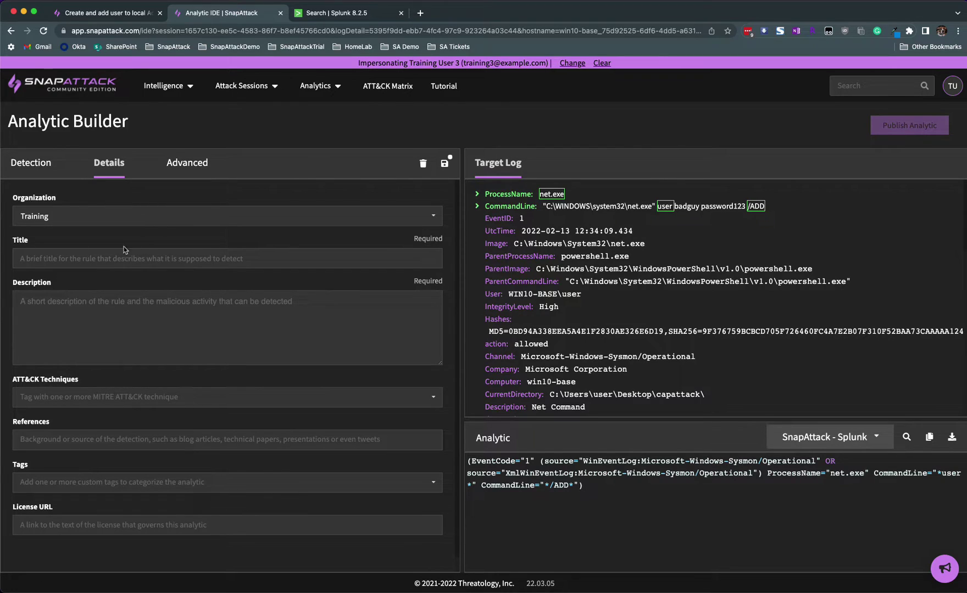
{"action": "left_click", "coordinate": [97, 254]}
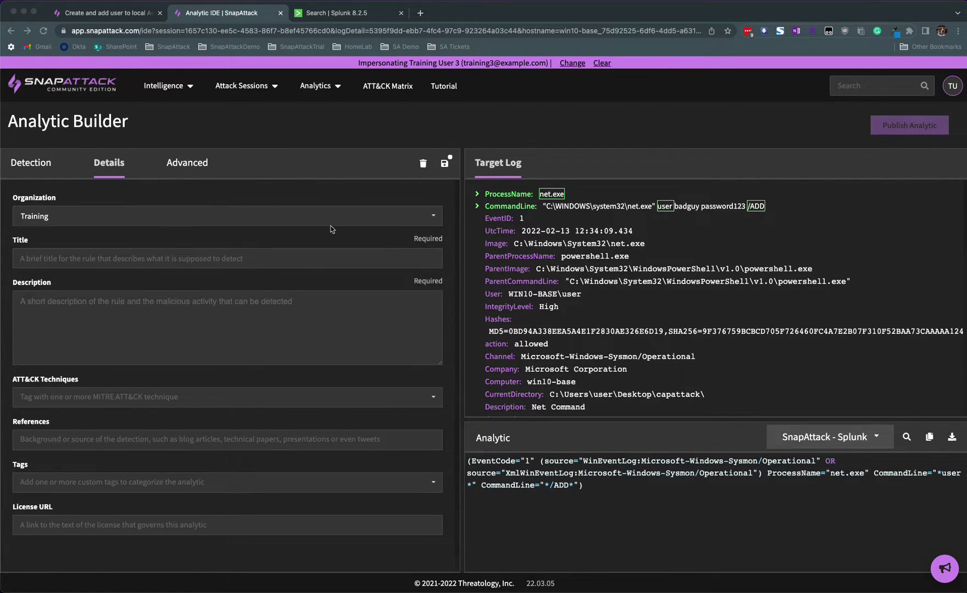
{"action": "left_click", "coordinate": [134, 256]}
{"action": "type", "text": "Adding local user via Net.exe"}
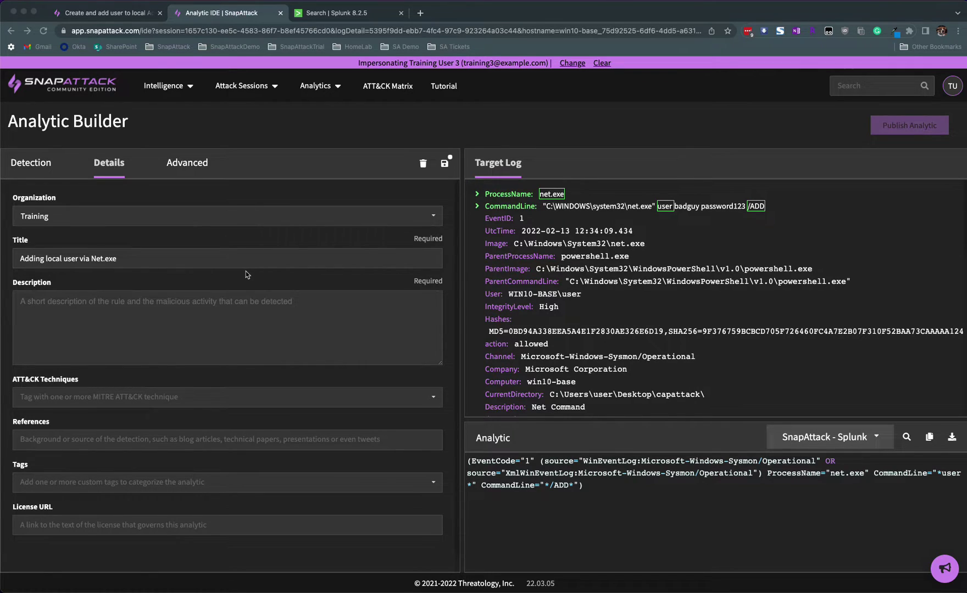
Paste the description about hackers adding local accounts for persistence
{"action": "left_click", "coordinate": [338, 305]}
{"action": "key", "text": "super+v"}
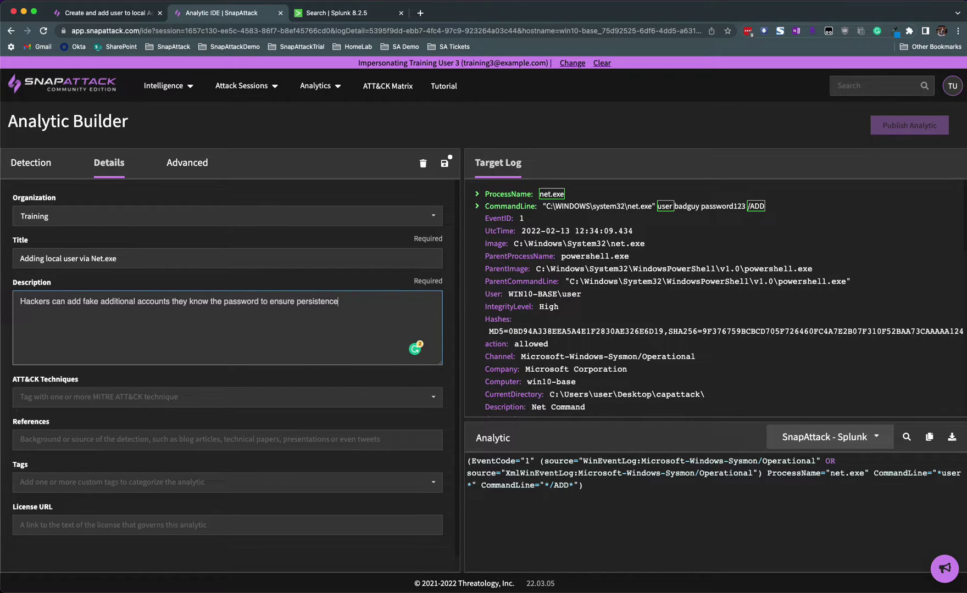
{"action": "key", "text": "super+Tab"}
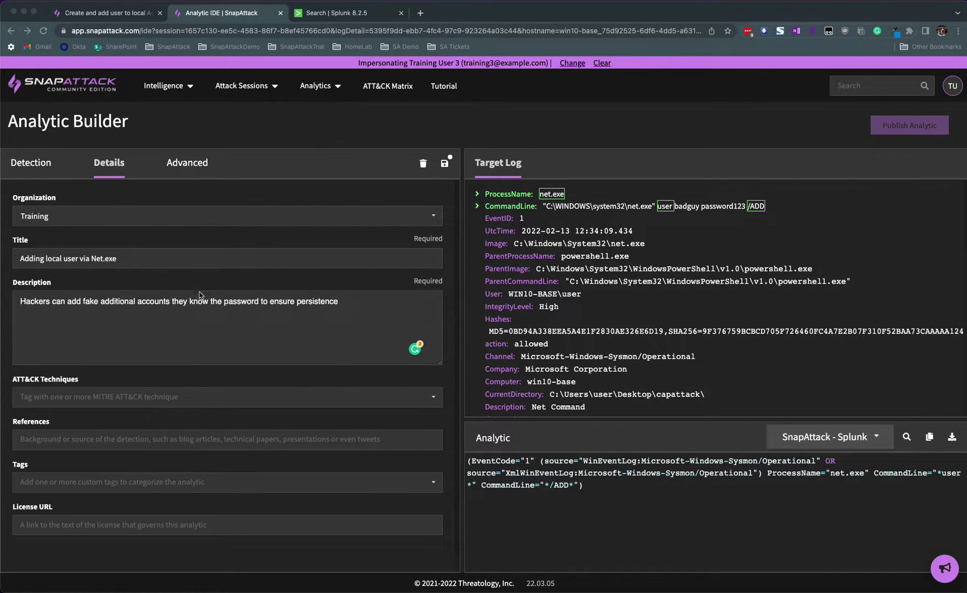
Search Google for 'net use /add mitre technique' and find Local Account sub-technique T1136.001
{"action": "left_click", "coordinate": [420, 12]}
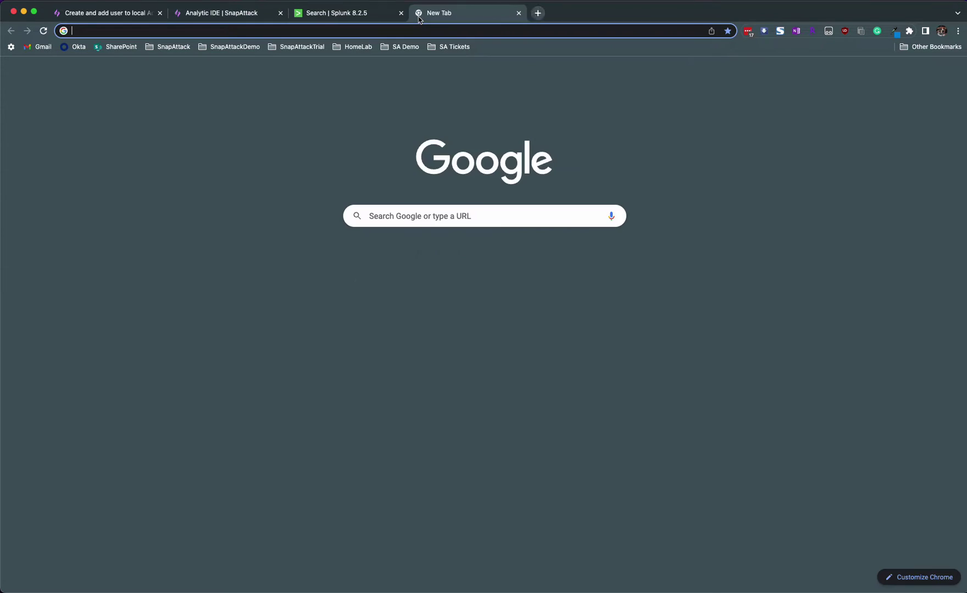
{"action": "type", "text": "net use /add mitre technique"}
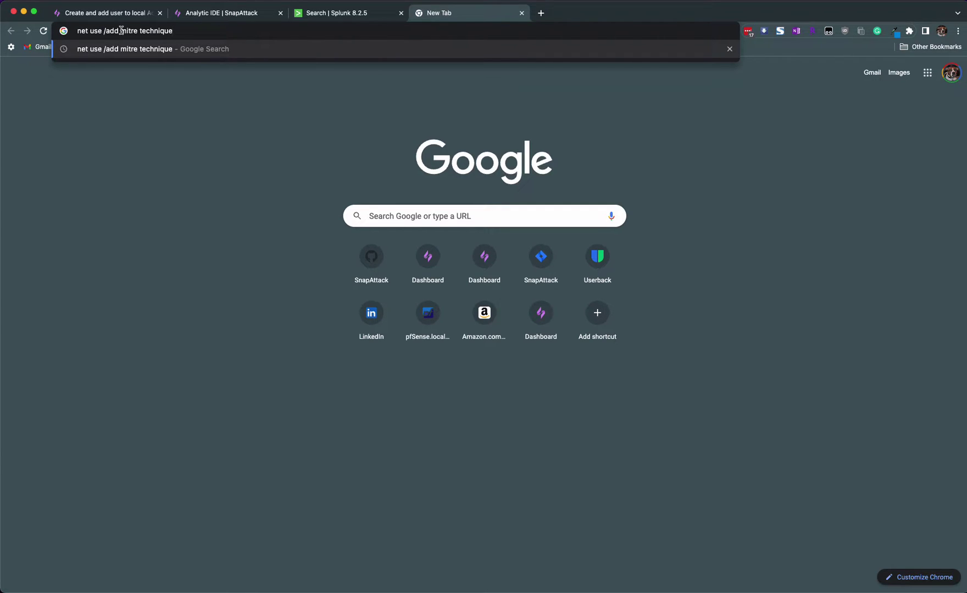
{"action": "key", "text": "Return"}
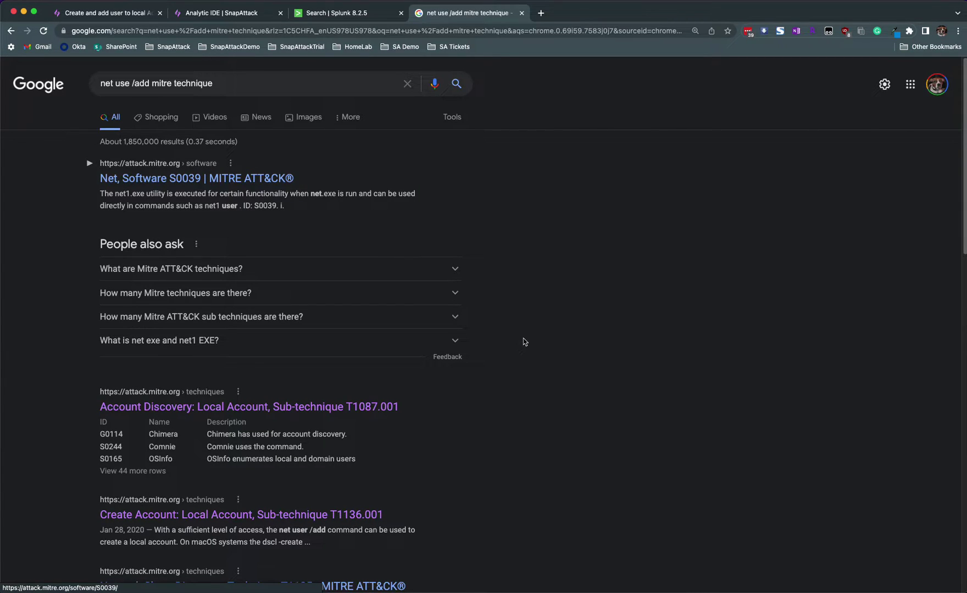
{"action": "scroll", "coordinate": [596, 362], "scroll_direction": "down", "scroll_amount": 5}
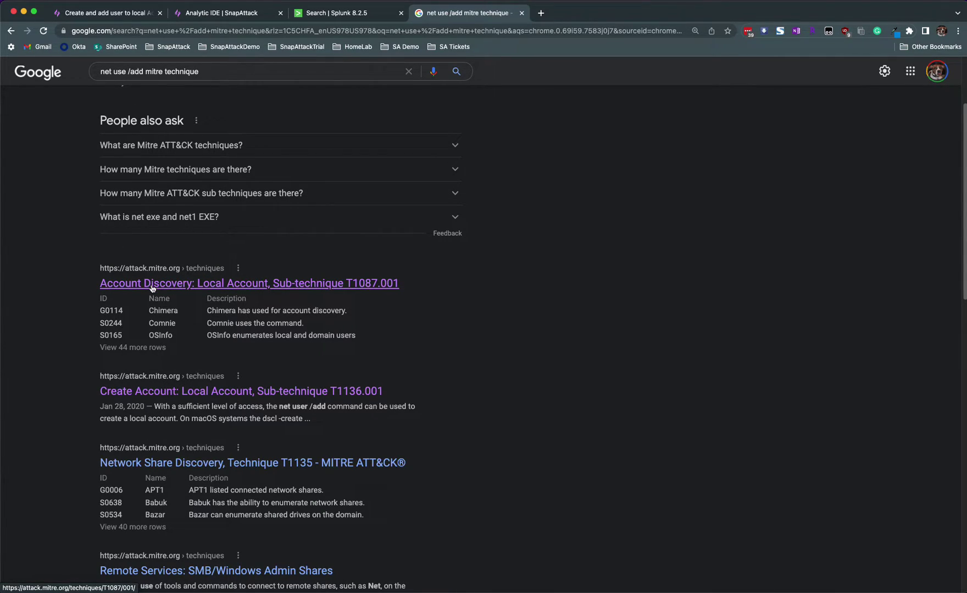
{"action": "scroll", "coordinate": [154, 274], "scroll_direction": "down", "scroll_amount": 3}
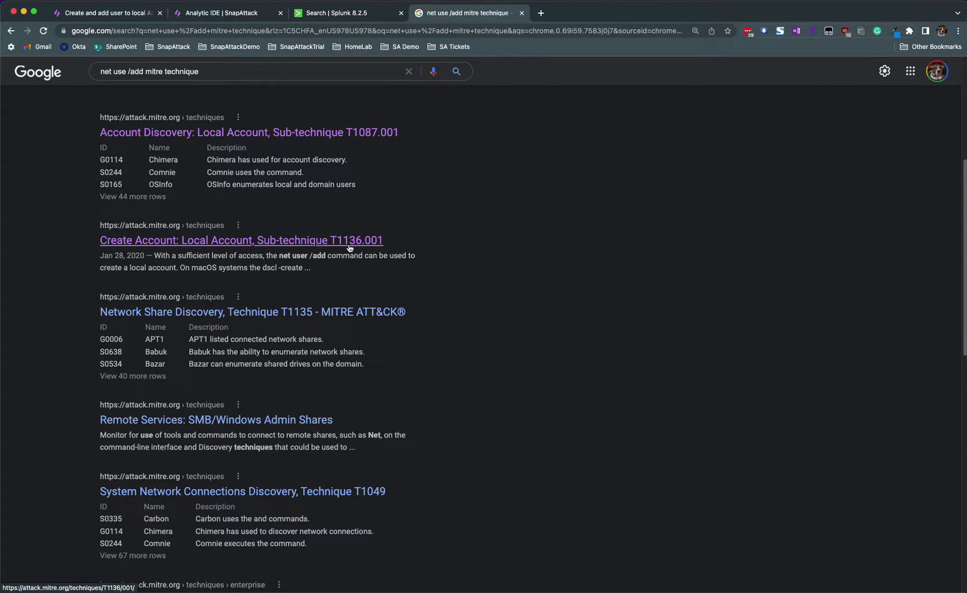
Tag the analytic with ATT&CK T1136.001: Create Account: Local Account and save it
{"action": "left_click", "coordinate": [221, 16]}
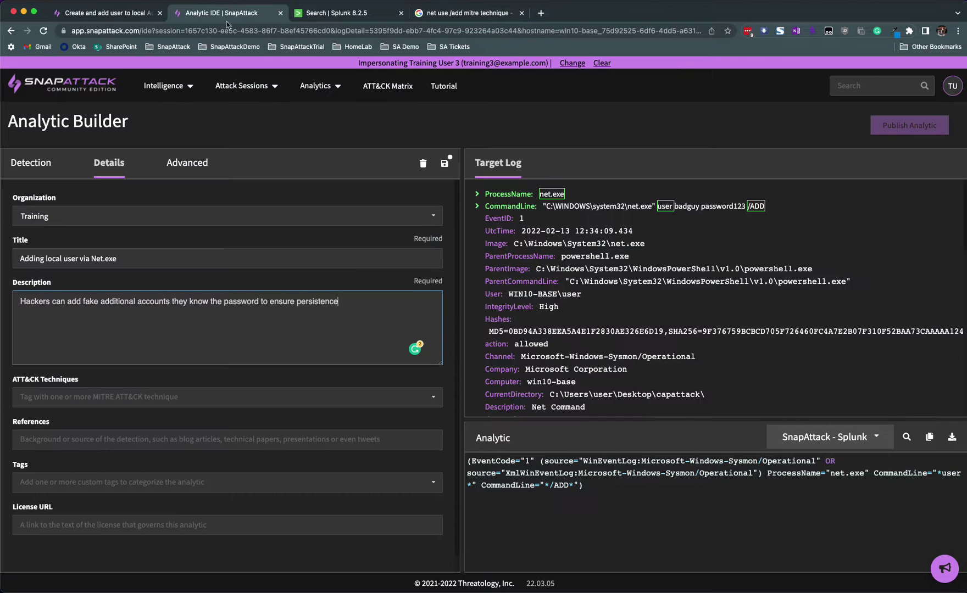
{"action": "left_click", "coordinate": [133, 403]}
{"action": "type", "text": "t"}
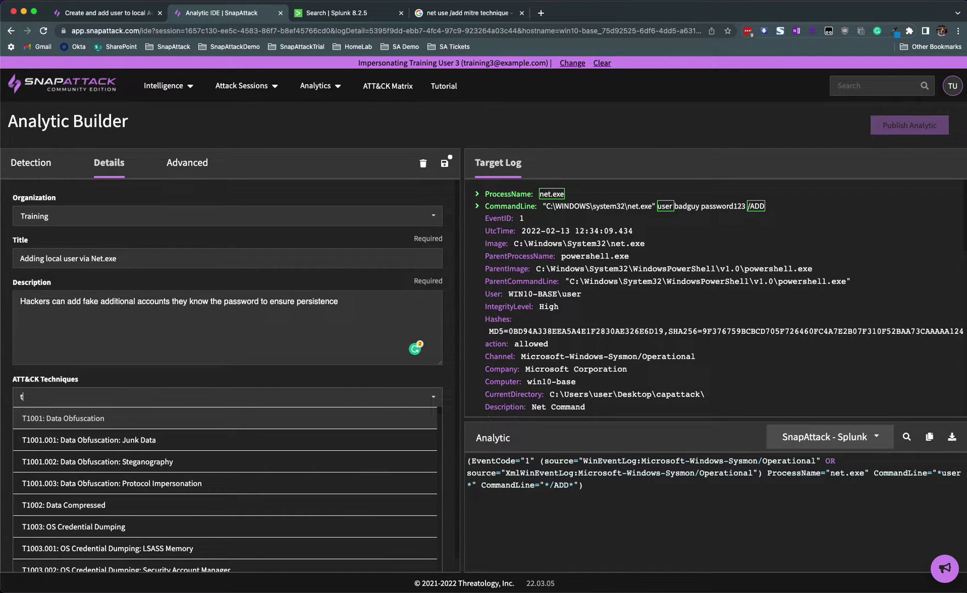
{"action": "type", "text": "1136.001"}
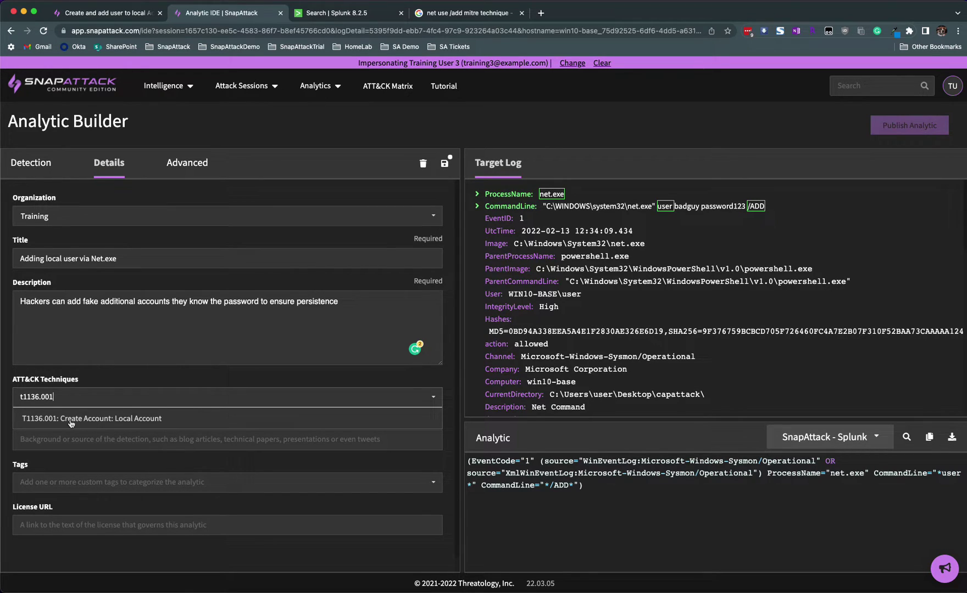
{"action": "left_click", "coordinate": [149, 422]}
{"action": "key", "text": "Escape"}
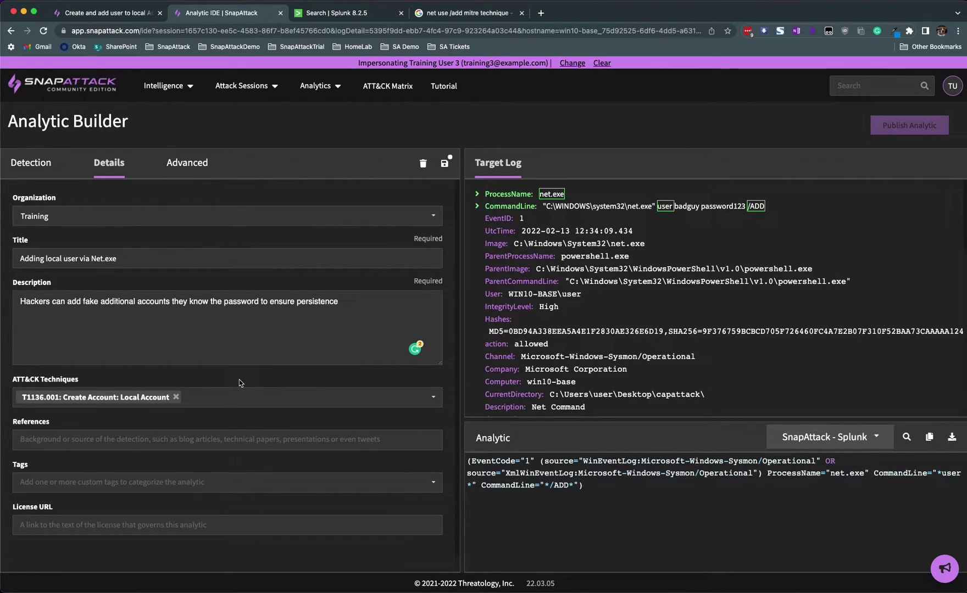
{"action": "left_click", "coordinate": [443, 163]}
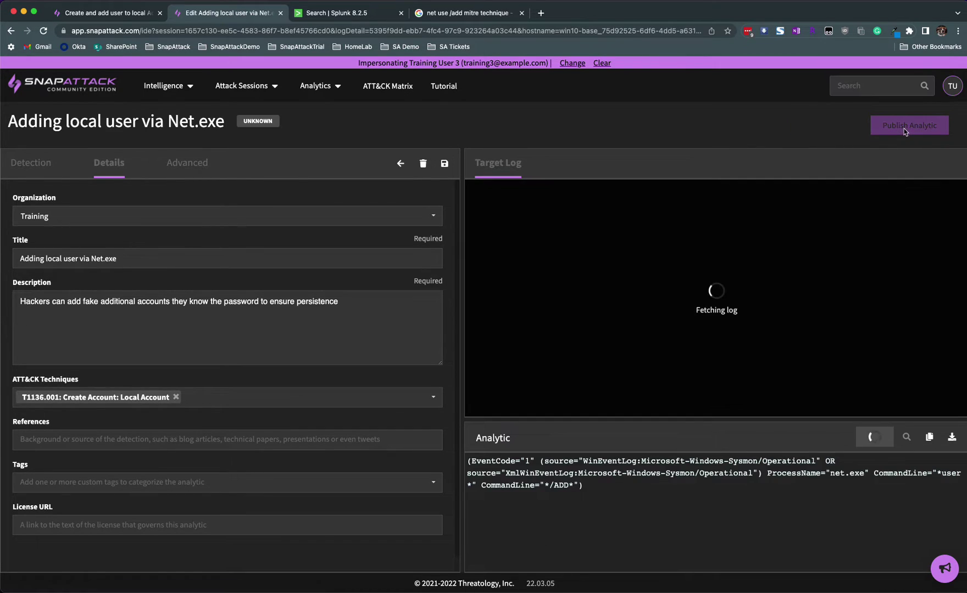
Publish the 'Adding local user via Net.exe' analytic
{"action": "left_click", "coordinate": [904, 127]}
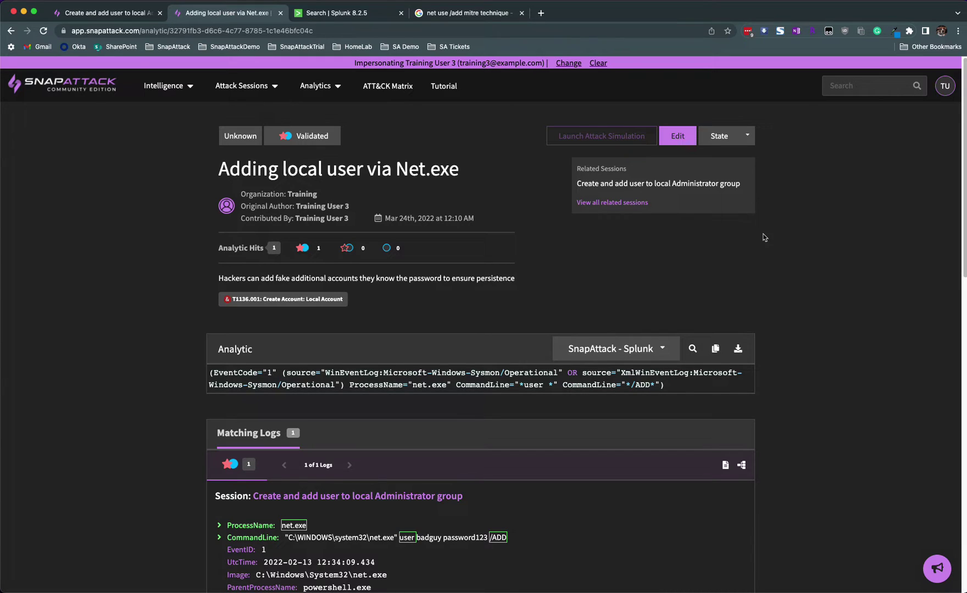
{"action": "scroll", "coordinate": [792, 291], "scroll_direction": "down", "scroll_amount": 1}
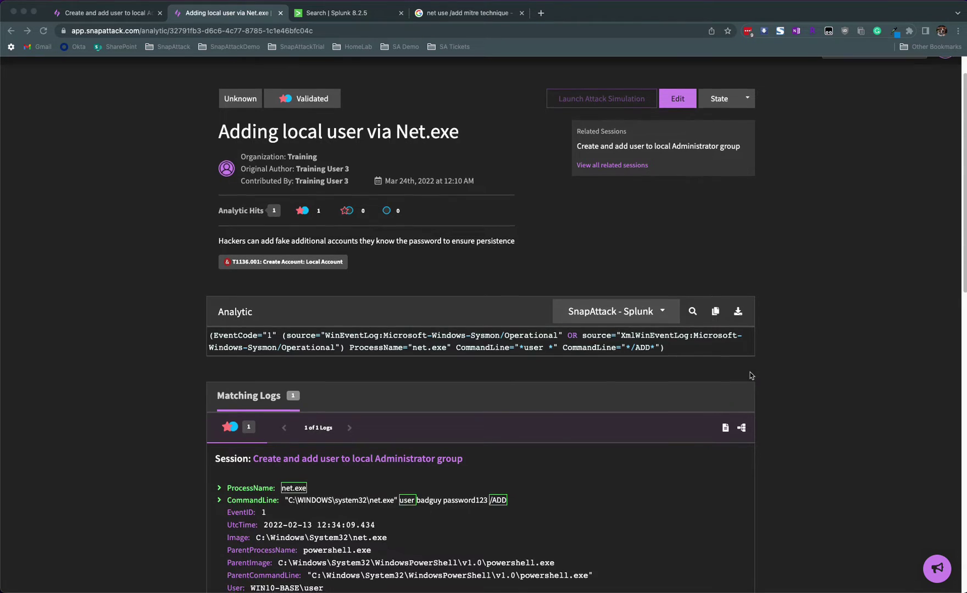
Review the matching net.exe log, then step forward to log 3 of 3
{"action": "scroll", "coordinate": [739, 365], "scroll_direction": "down", "scroll_amount": 1}
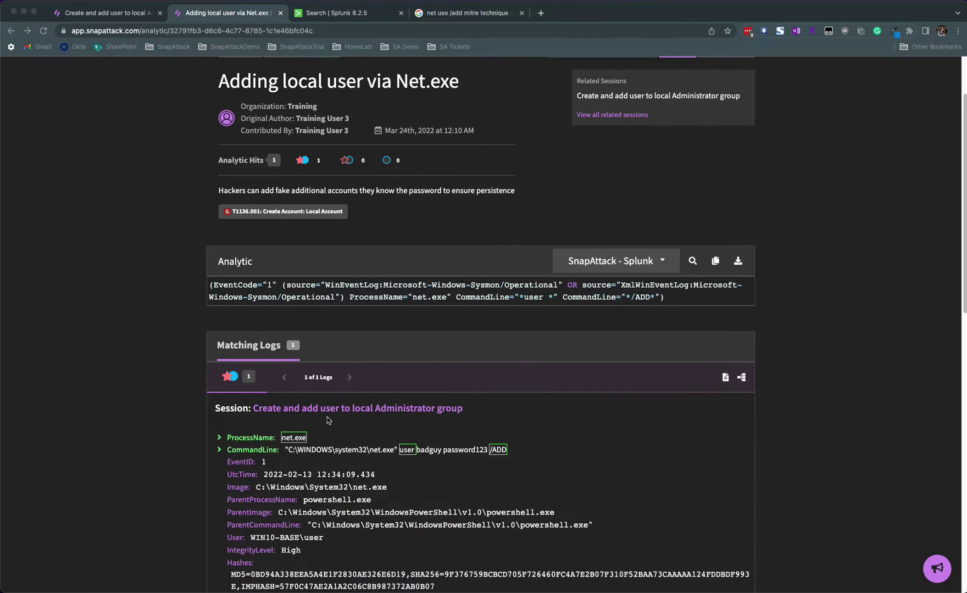
{"action": "scroll", "coordinate": [328, 419], "scroll_direction": "down", "scroll_amount": 1}
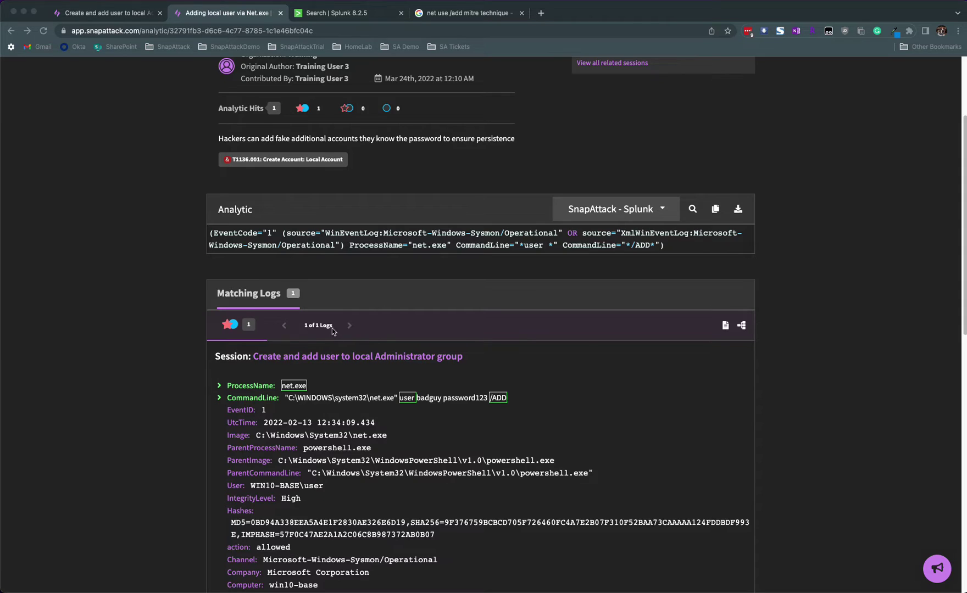
{"action": "scroll", "coordinate": [331, 328], "scroll_direction": "up", "scroll_amount": 3}
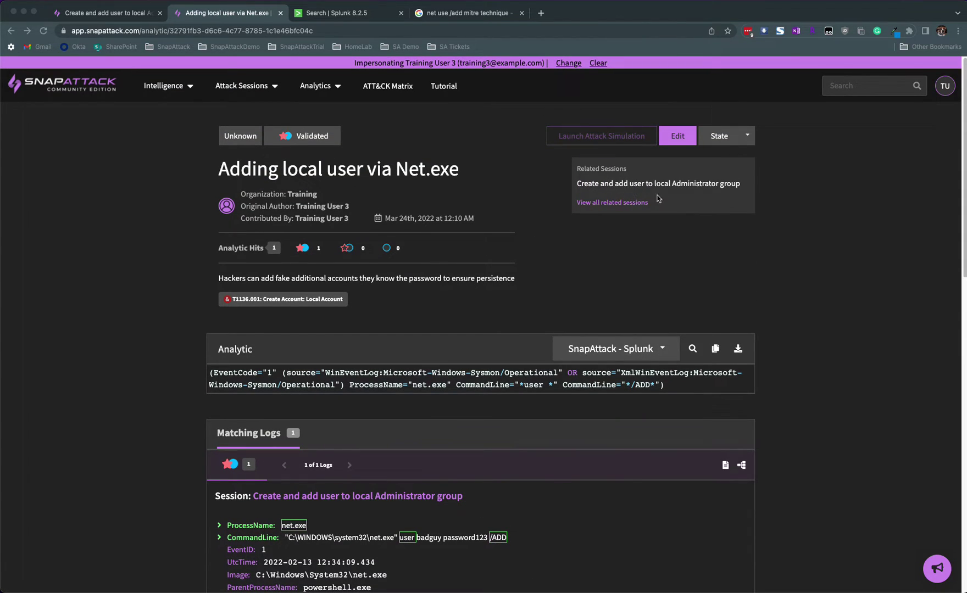
{"action": "scroll", "coordinate": [571, 346], "scroll_direction": "down", "scroll_amount": 2}
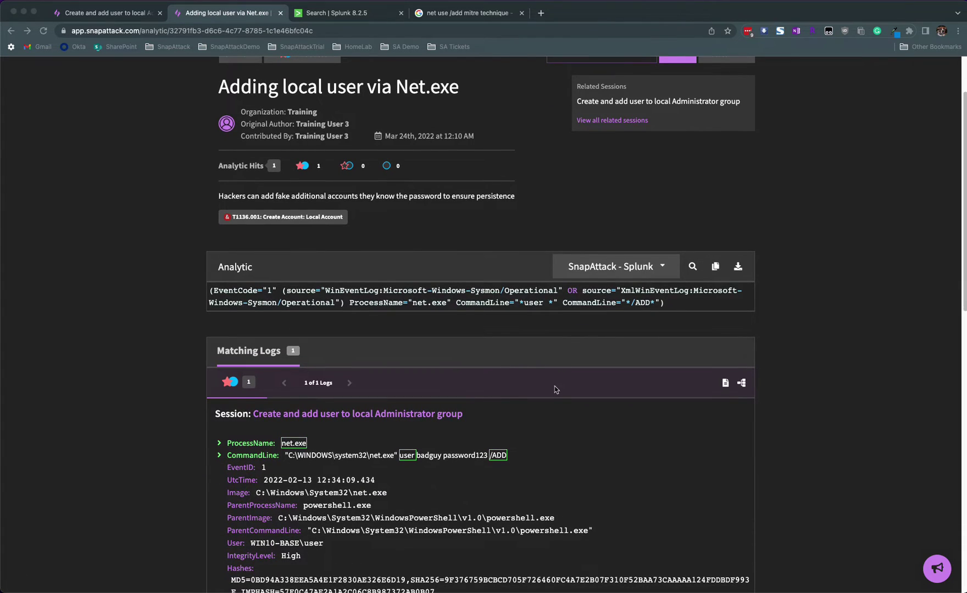
{"action": "scroll", "coordinate": [541, 422], "scroll_direction": "down", "scroll_amount": 2}
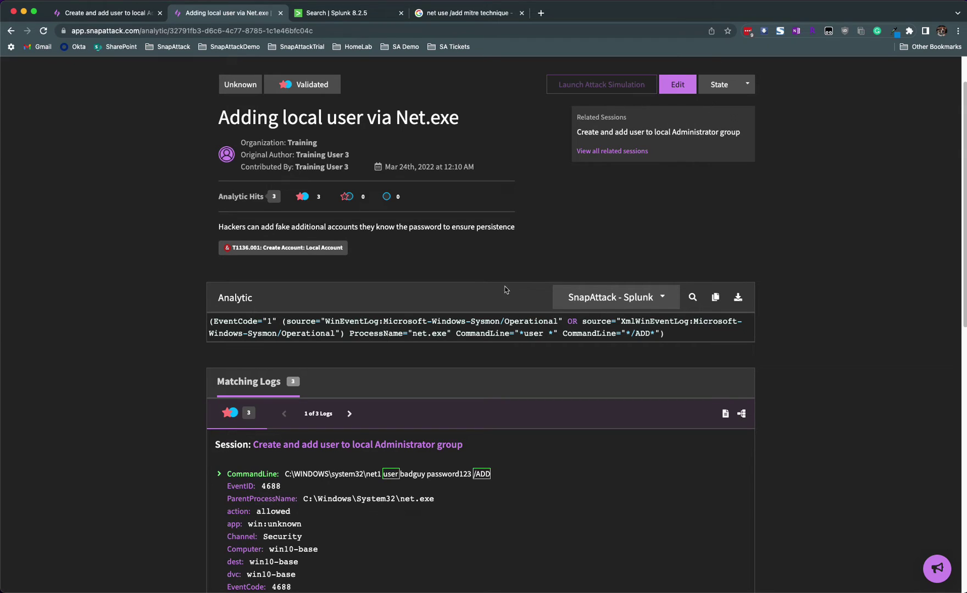
{"action": "left_click", "coordinate": [350, 414]}
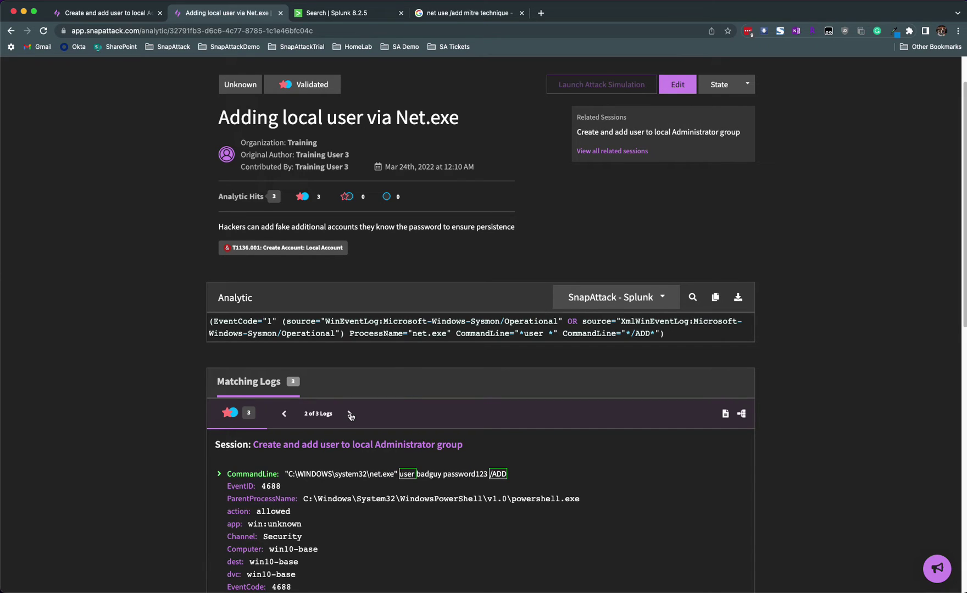
{"action": "left_click", "coordinate": [350, 414]}
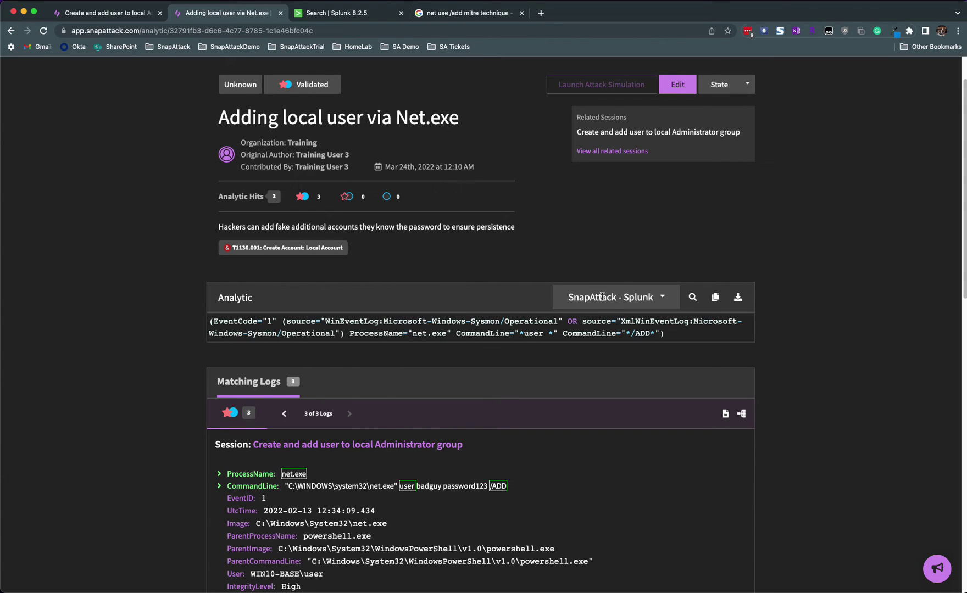
Translate the query to CarbonBlack: process_name:net.exe AND cmdline:user AND cmdline:/ADD
{"action": "left_click", "coordinate": [660, 297]}
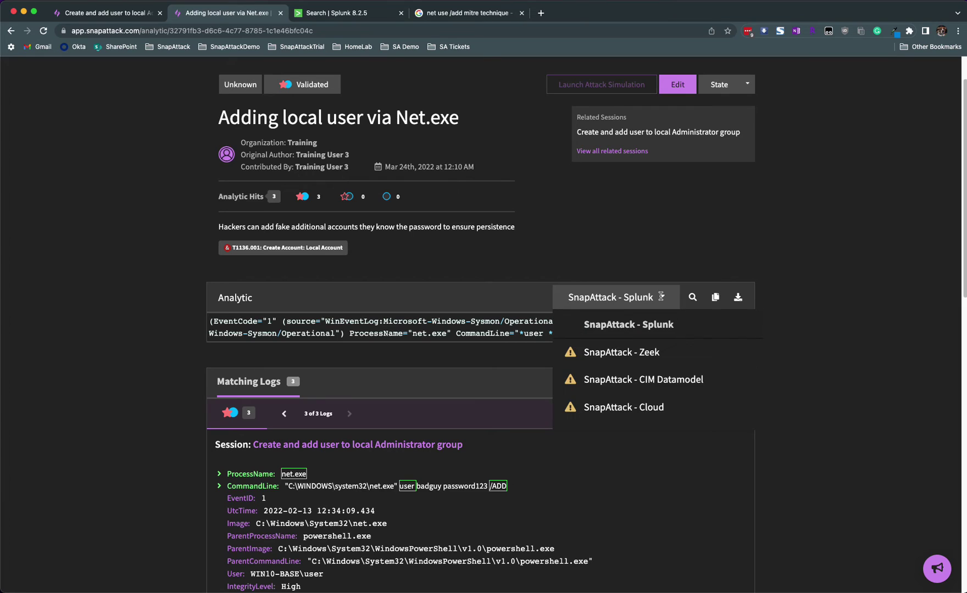
{"action": "scroll", "coordinate": [604, 390], "scroll_direction": "down", "scroll_amount": 3}
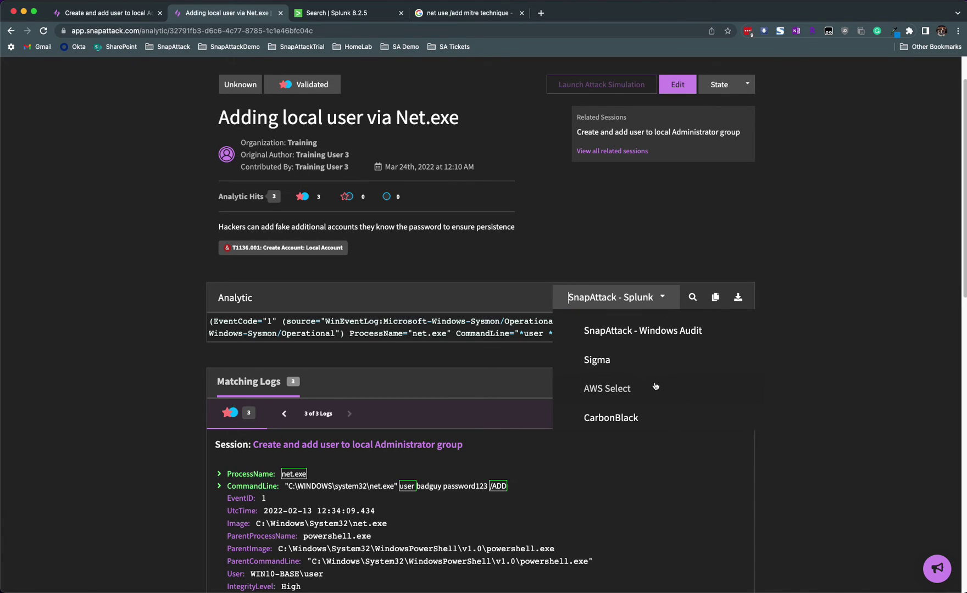
{"action": "left_click", "coordinate": [640, 418]}
{"action": "scroll", "coordinate": [504, 344], "scroll_direction": "down", "scroll_amount": 1}
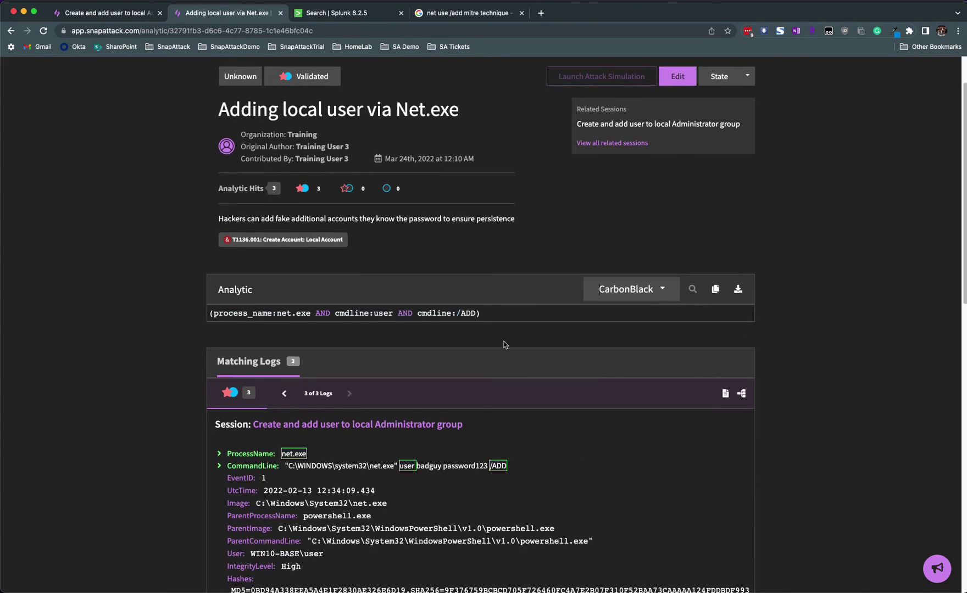
{"action": "scroll", "coordinate": [473, 337], "scroll_direction": "down", "scroll_amount": 1}
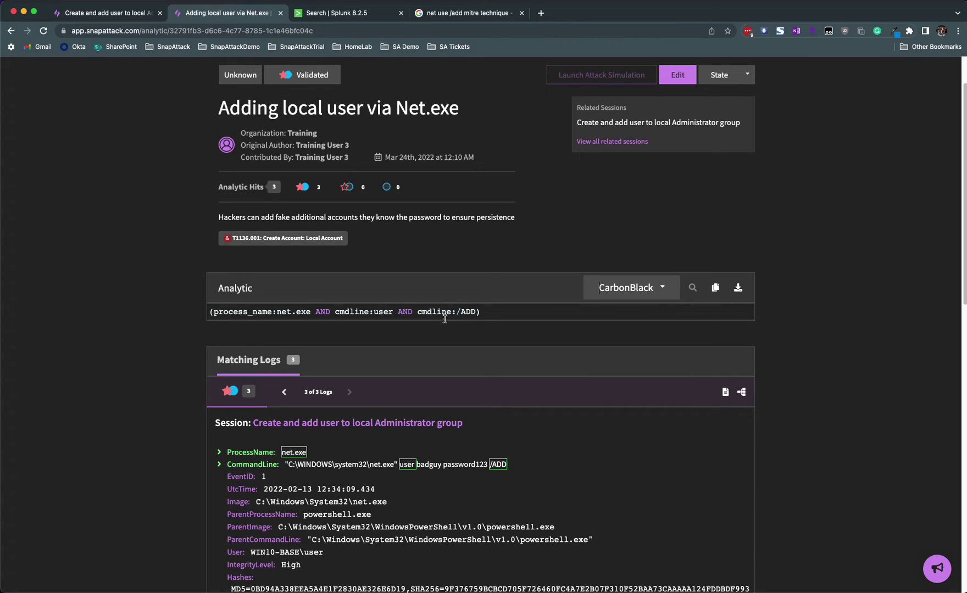